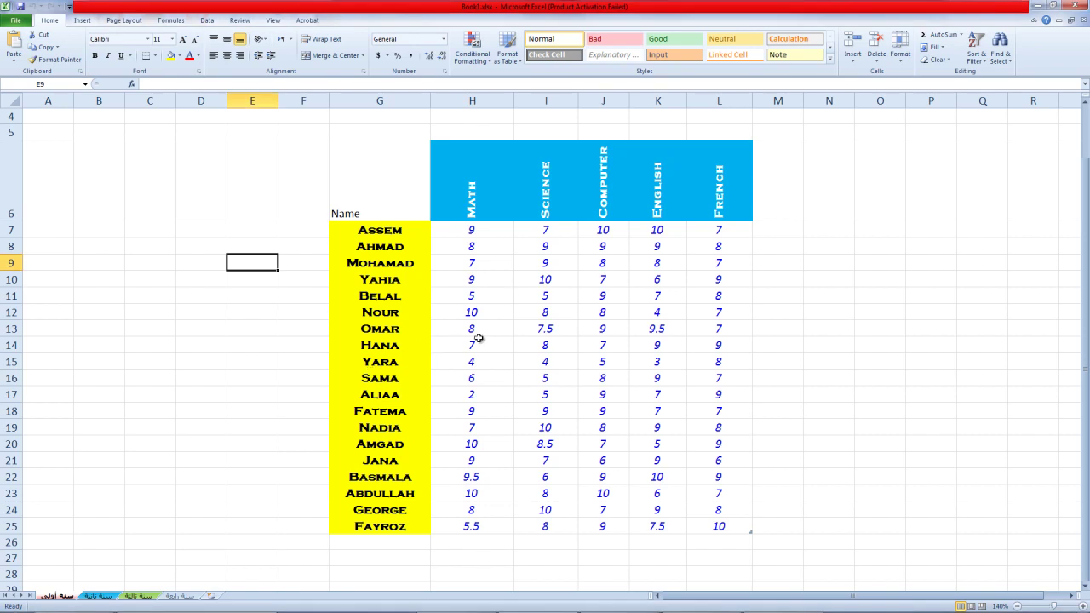
Step: Delete the empty column E, shifting names to F7:F25 and scores to G7:K25
{"action": "left_click", "coordinate": [547, 331]}
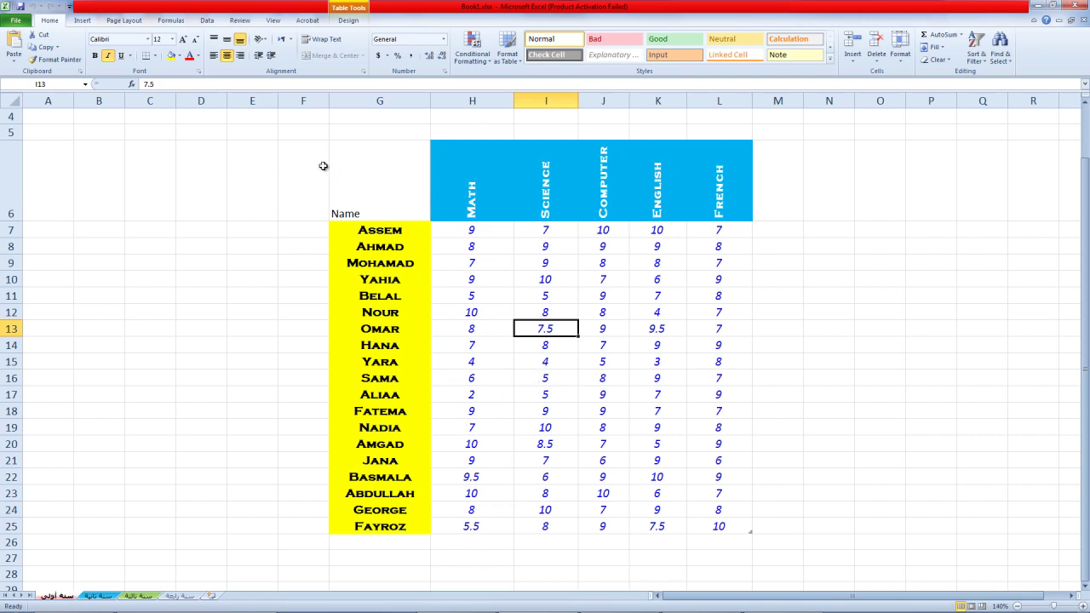
{"action": "left_click_drag", "start_coordinate": [304, 241], "coordinate": [85, 416]}
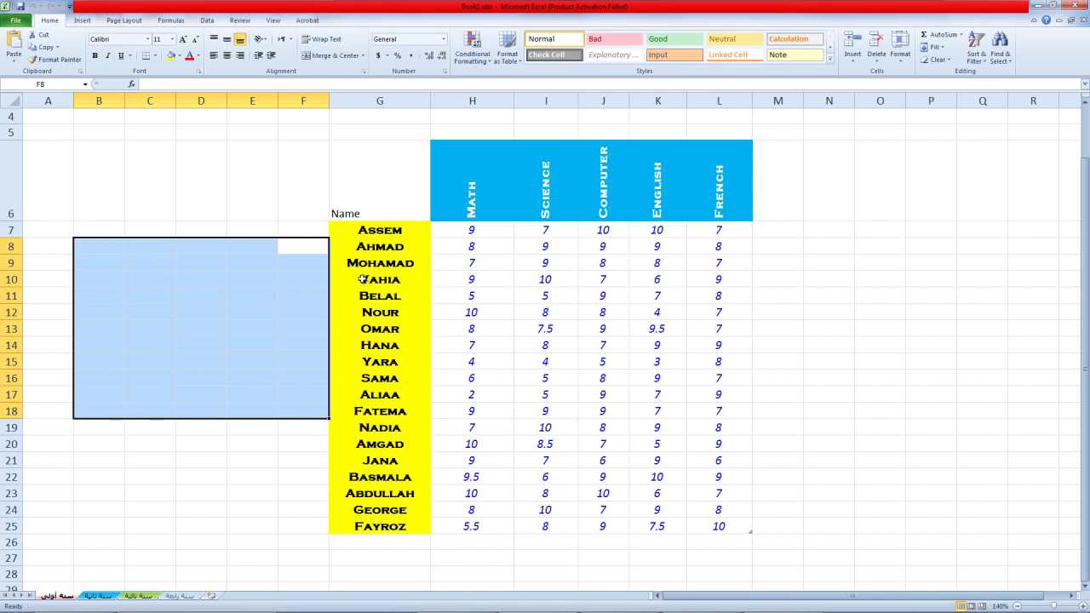
{"action": "left_click", "coordinate": [270, 344]}
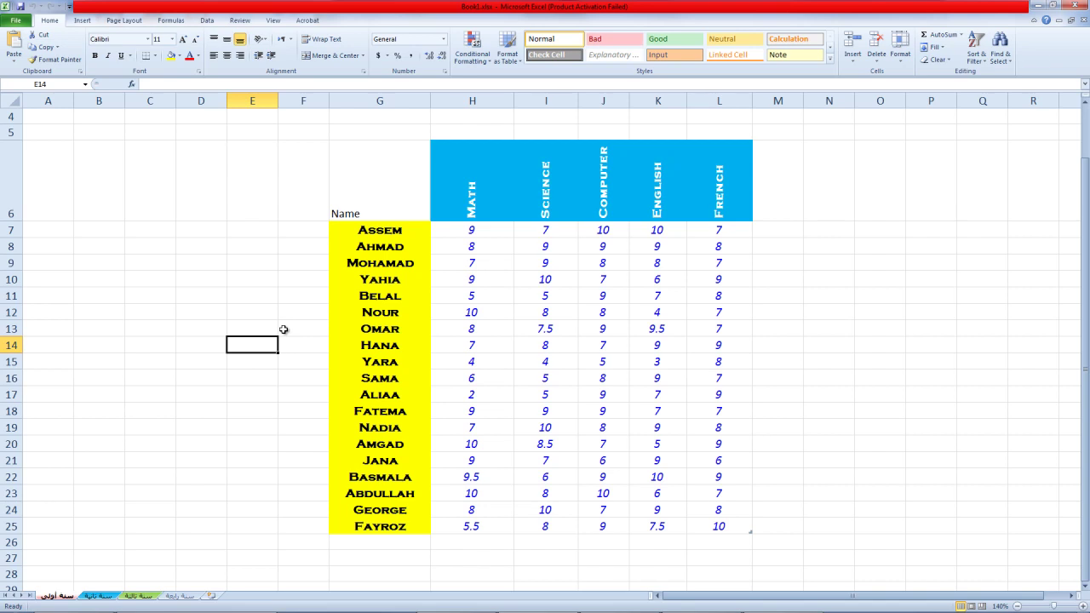
{"action": "left_click", "coordinate": [267, 319]}
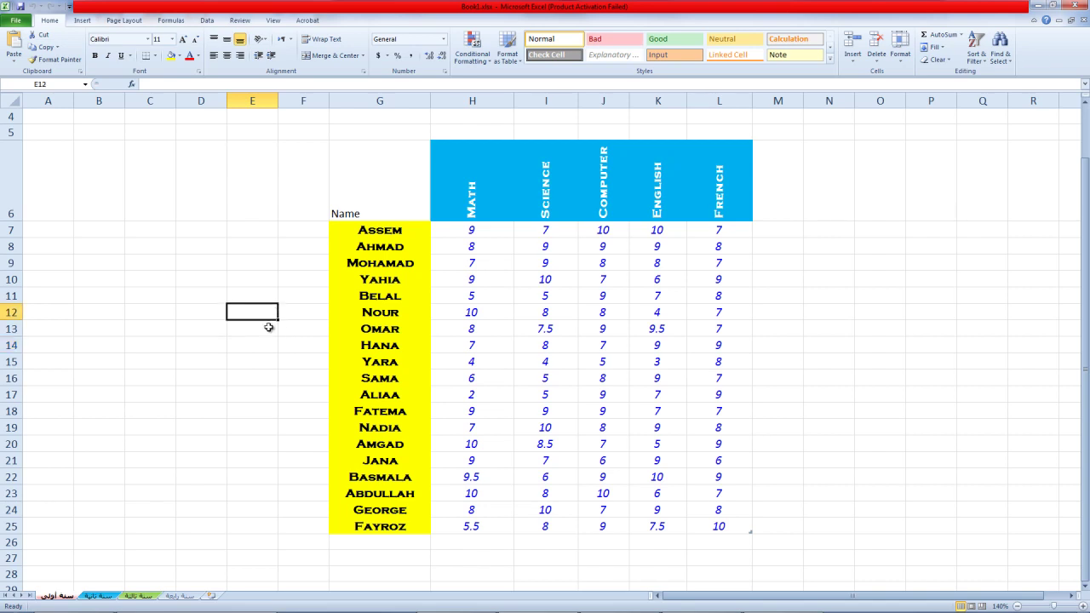
{"action": "left_click", "coordinate": [251, 100]}
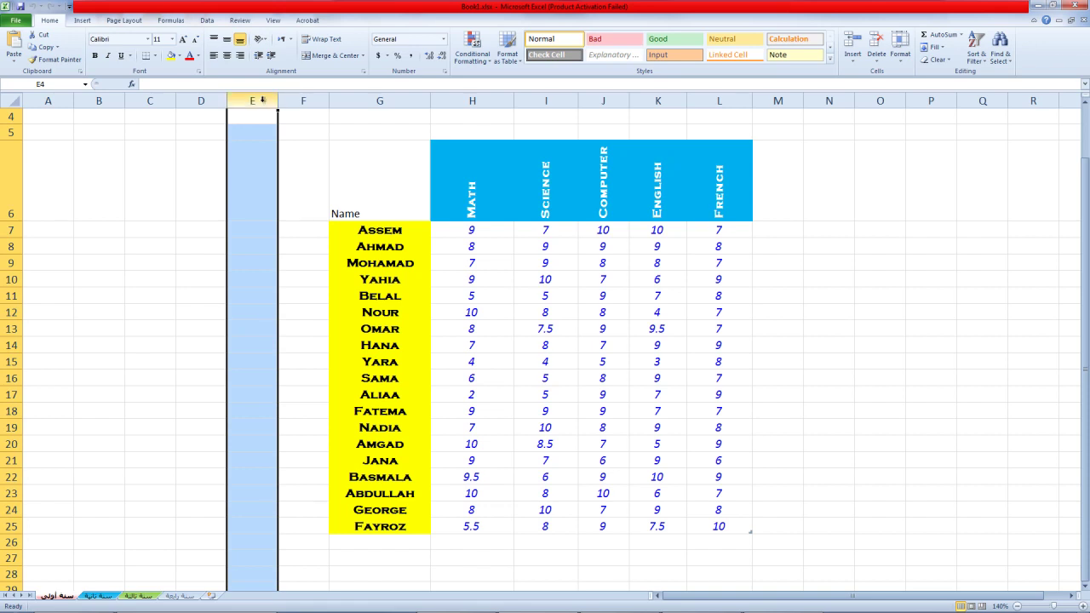
{"action": "right_click", "coordinate": [264, 102]}
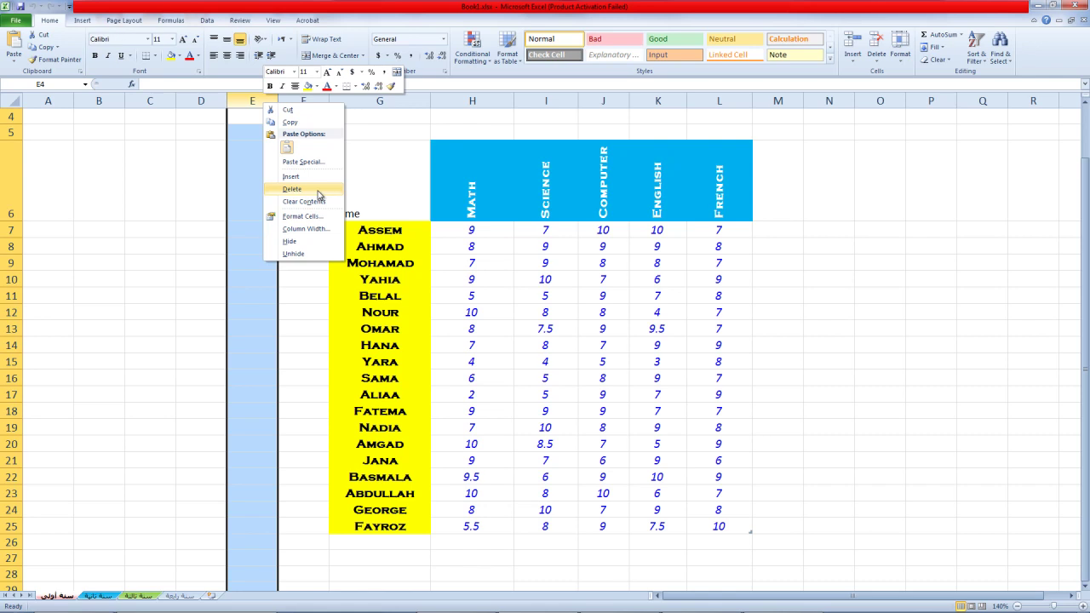
{"action": "left_click", "coordinate": [318, 192]}
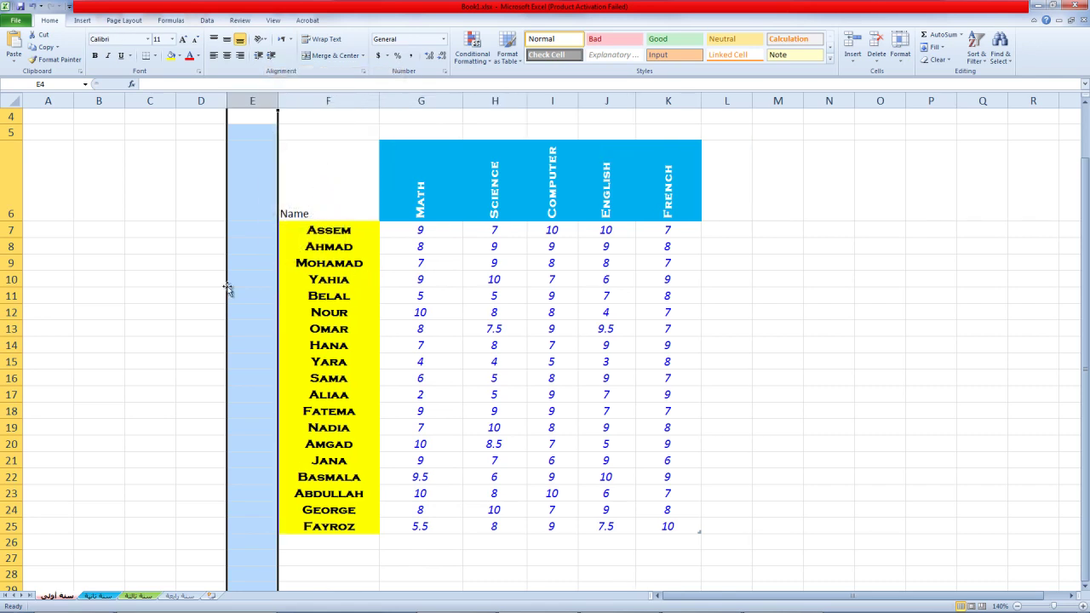
{"action": "left_click", "coordinate": [266, 158]}
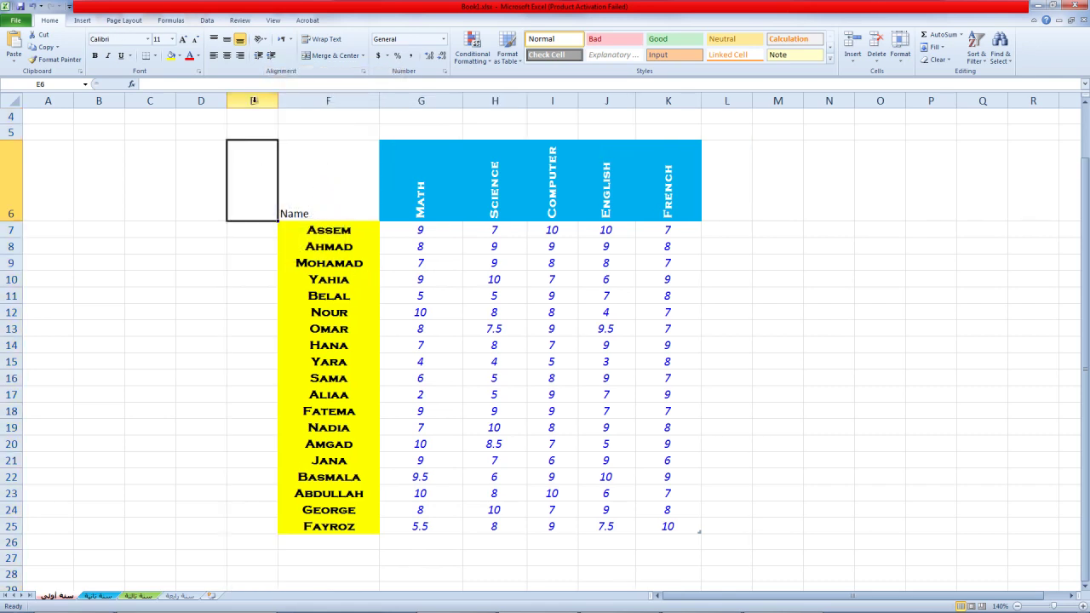
{"action": "left_click", "coordinate": [253, 100]}
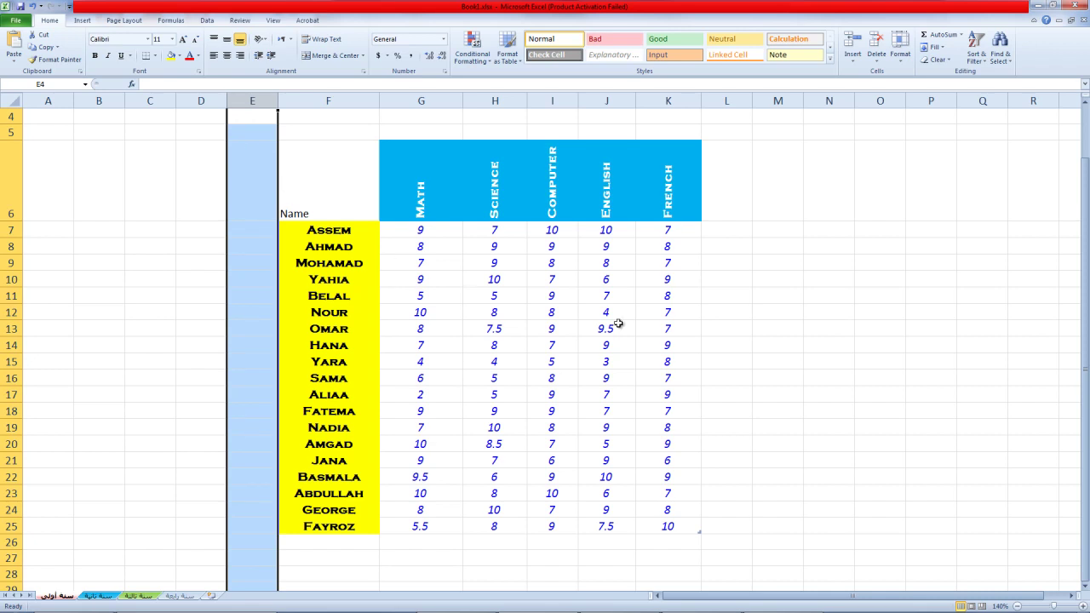
{"action": "left_click", "coordinate": [651, 383]}
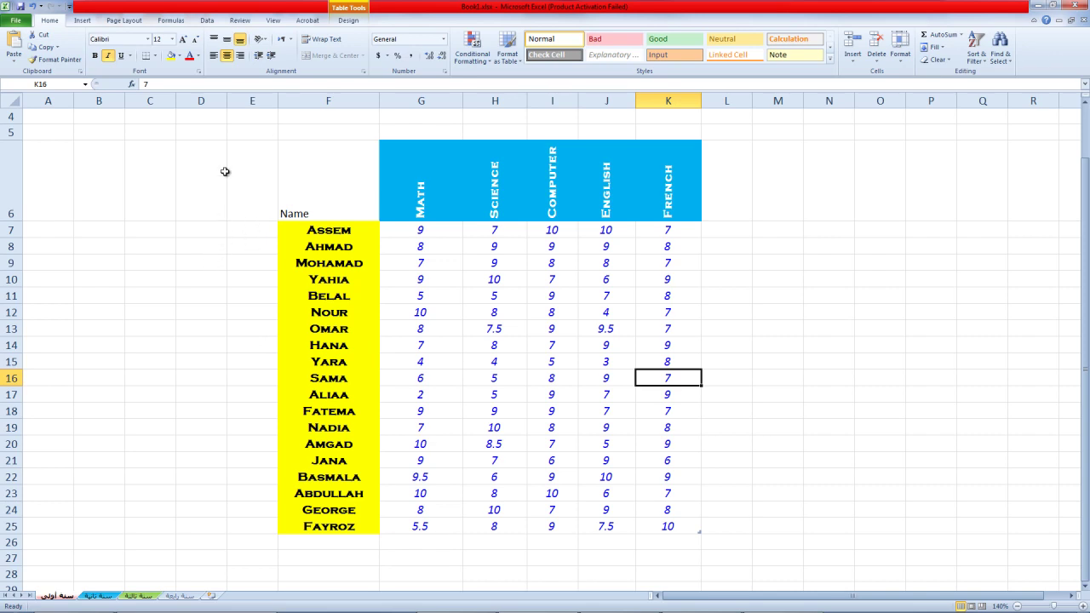
Step: Delete empty columns C and D together, moving names to D7:D25 and scores to E7:I25
{"action": "left_click_drag", "start_coordinate": [201, 101], "coordinate": [152, 103]}
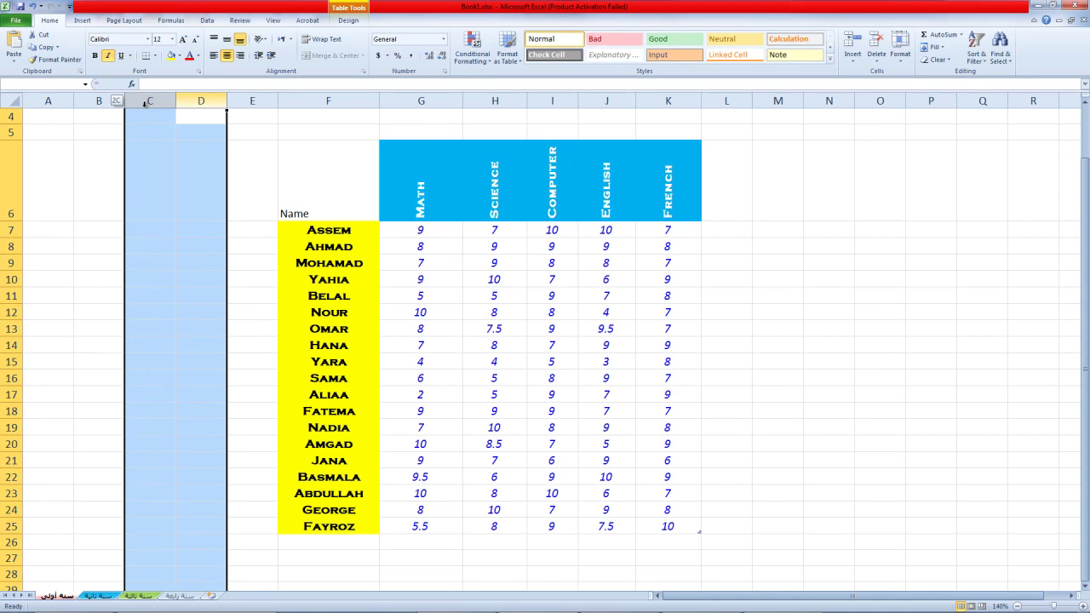
{"action": "left_click_drag", "start_coordinate": [144, 103], "coordinate": [146, 102]}
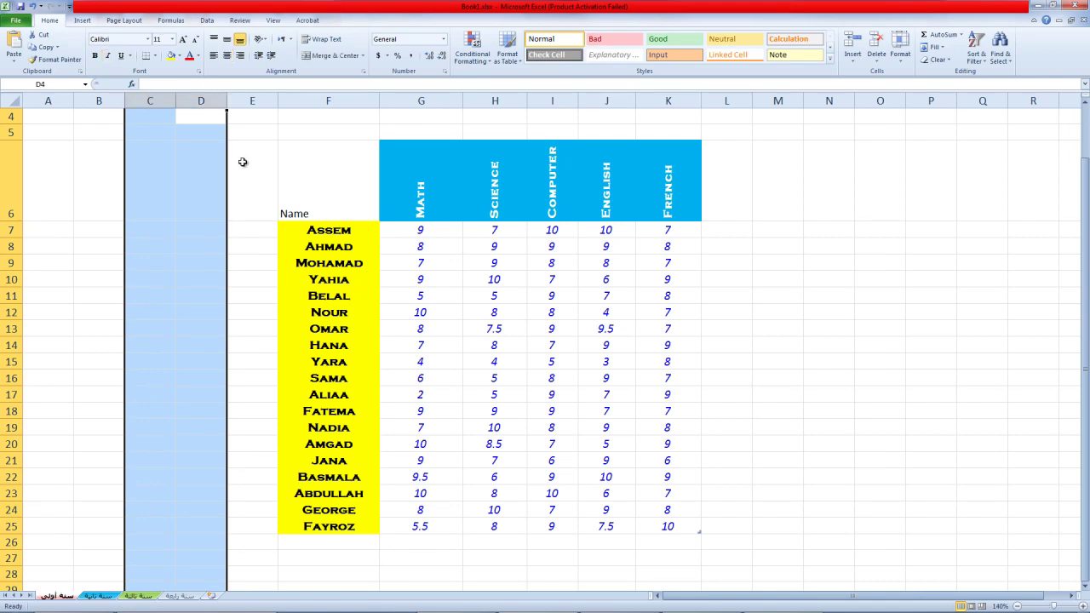
{"action": "right_click", "coordinate": [158, 100]}
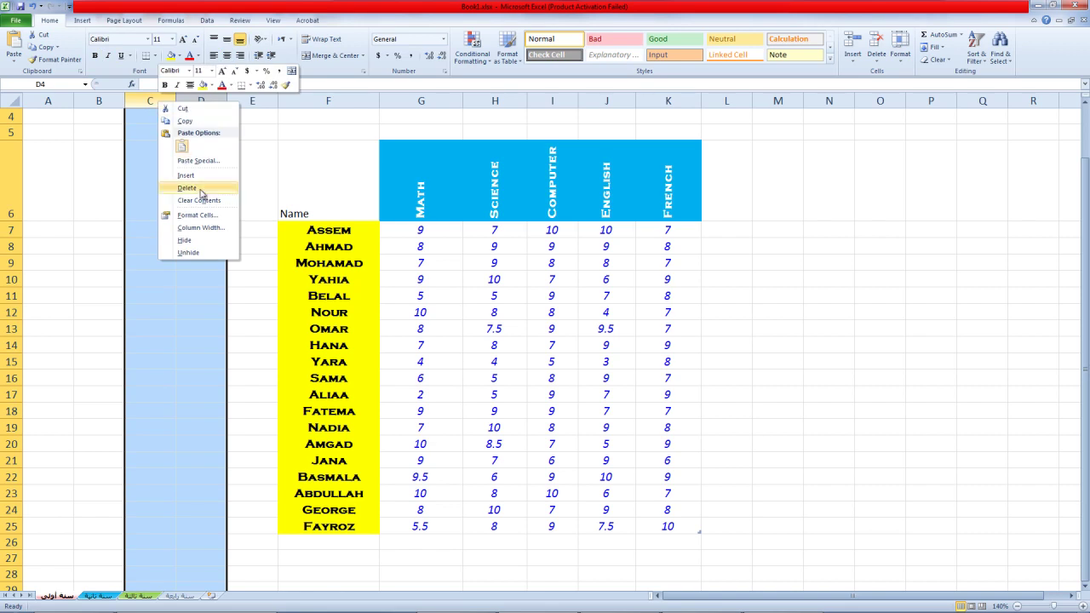
{"action": "left_click", "coordinate": [201, 188]}
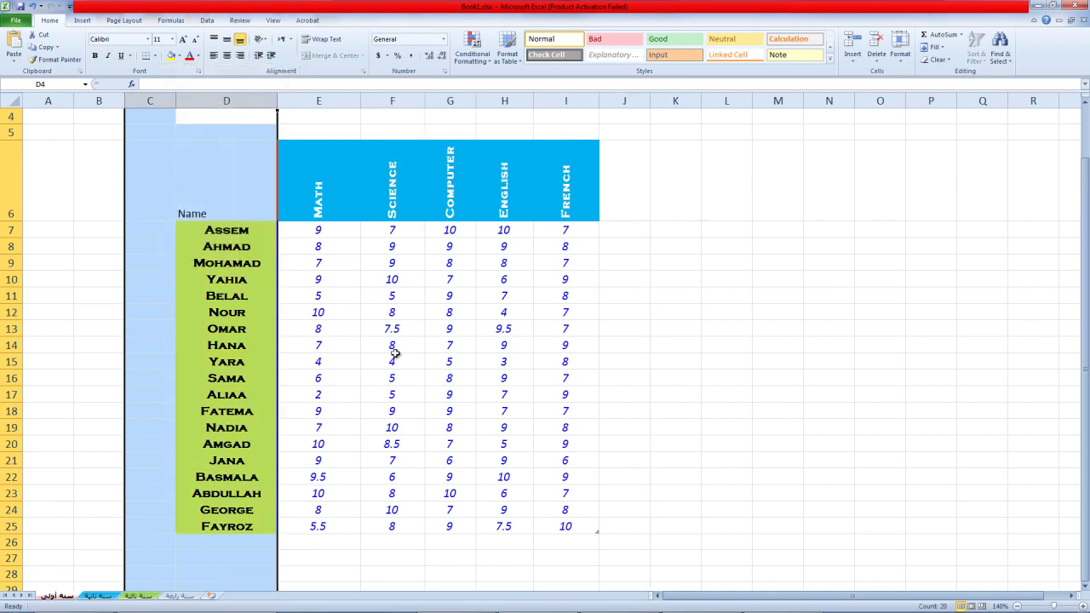
{"action": "left_click", "coordinate": [393, 358]}
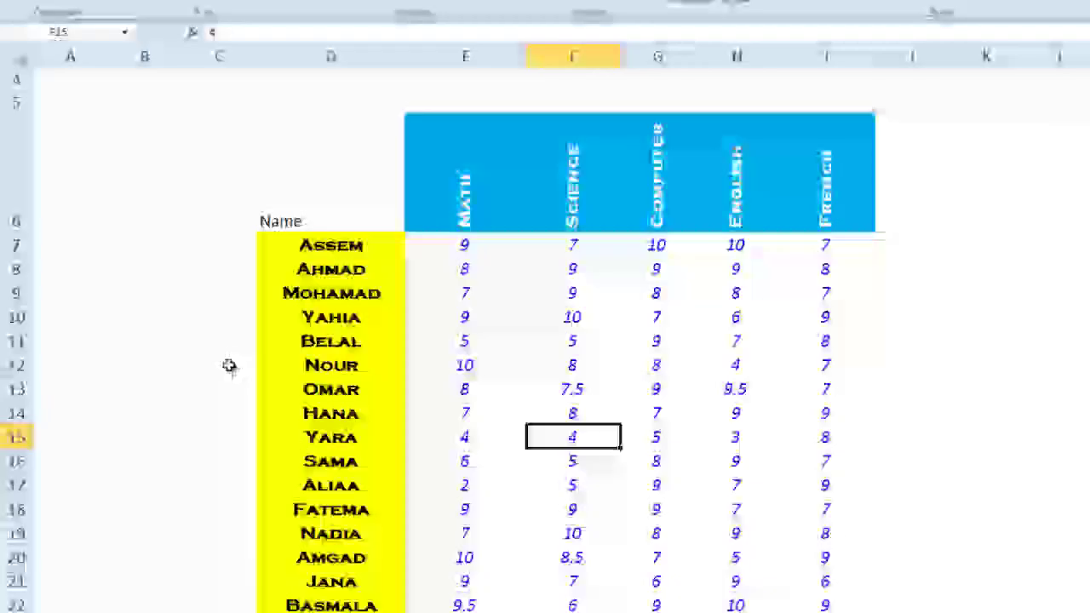
Step: Insert a blank column at B, moving names to E7:E25 and scores to F7:J25
{"action": "left_click_drag", "start_coordinate": [99, 262], "coordinate": [47, 329]}
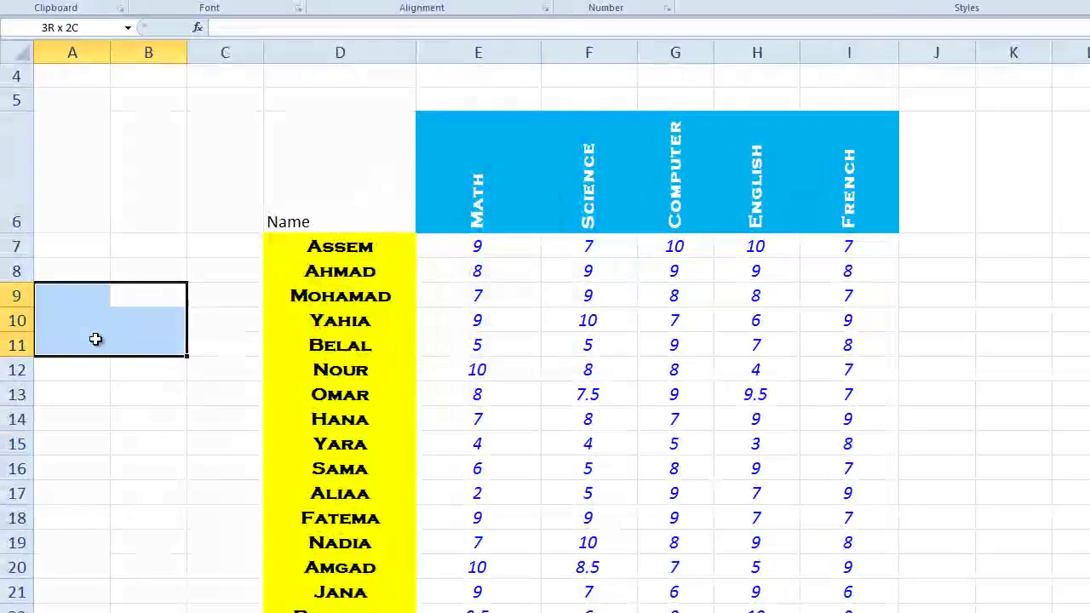
{"action": "left_click", "coordinate": [136, 320]}
{"action": "left_click_drag", "start_coordinate": [112, 255], "coordinate": [136, 298]}
{"action": "left_click", "coordinate": [179, 371]}
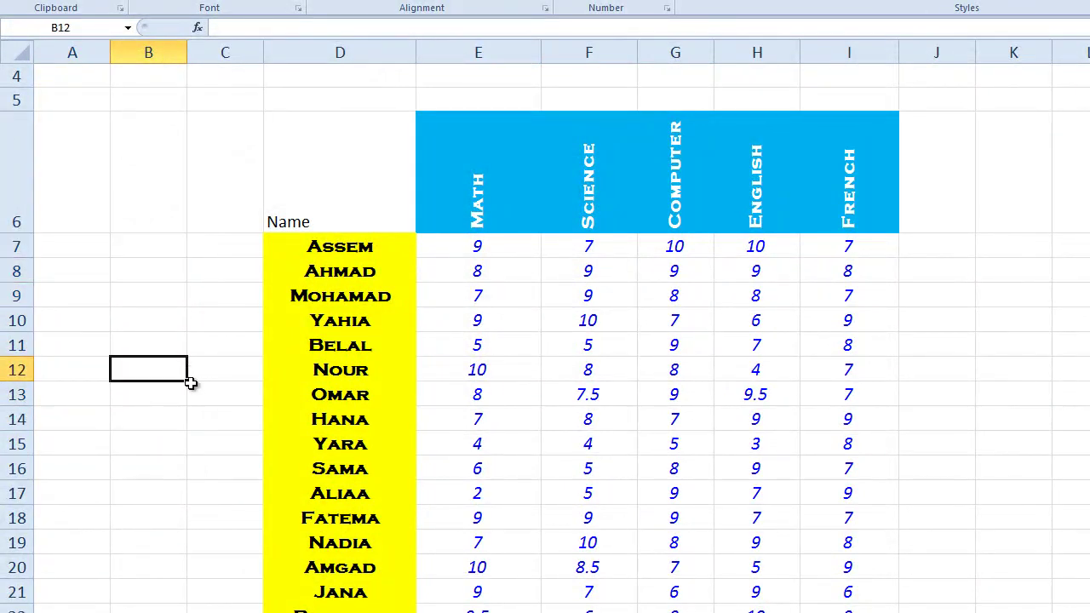
{"action": "left_click_drag", "start_coordinate": [74, 343], "coordinate": [170, 344]}
{"action": "left_click", "coordinate": [215, 416]}
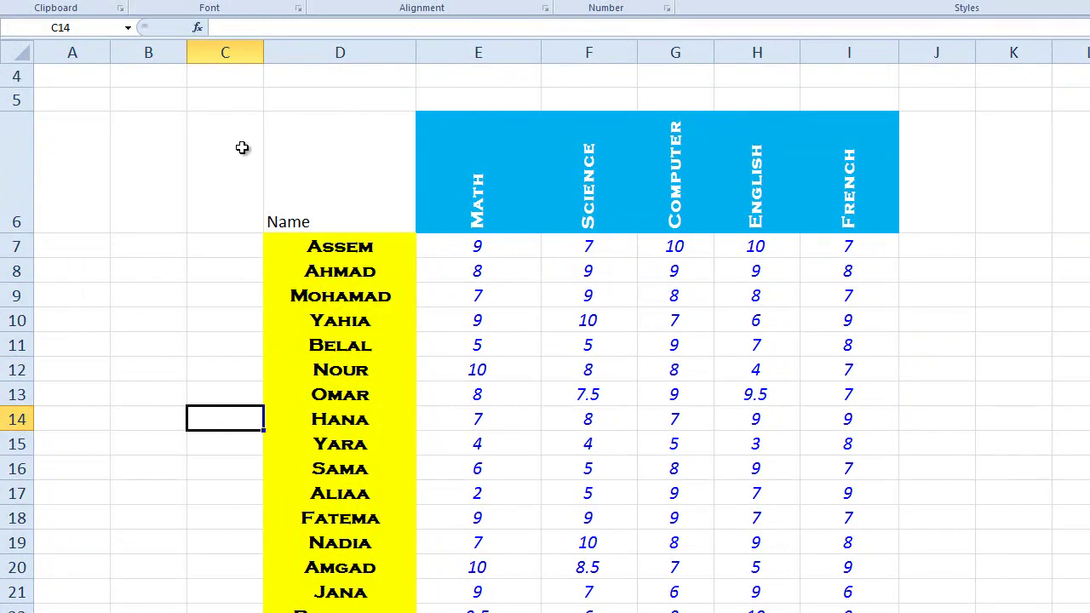
{"action": "left_click", "coordinate": [142, 48]}
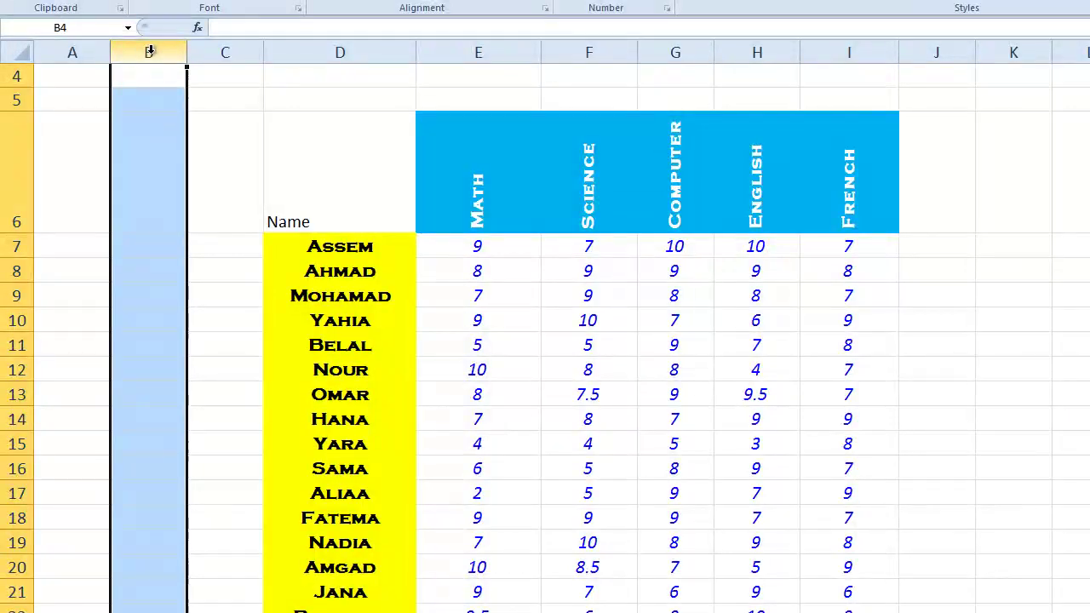
{"action": "right_click", "coordinate": [150, 53]}
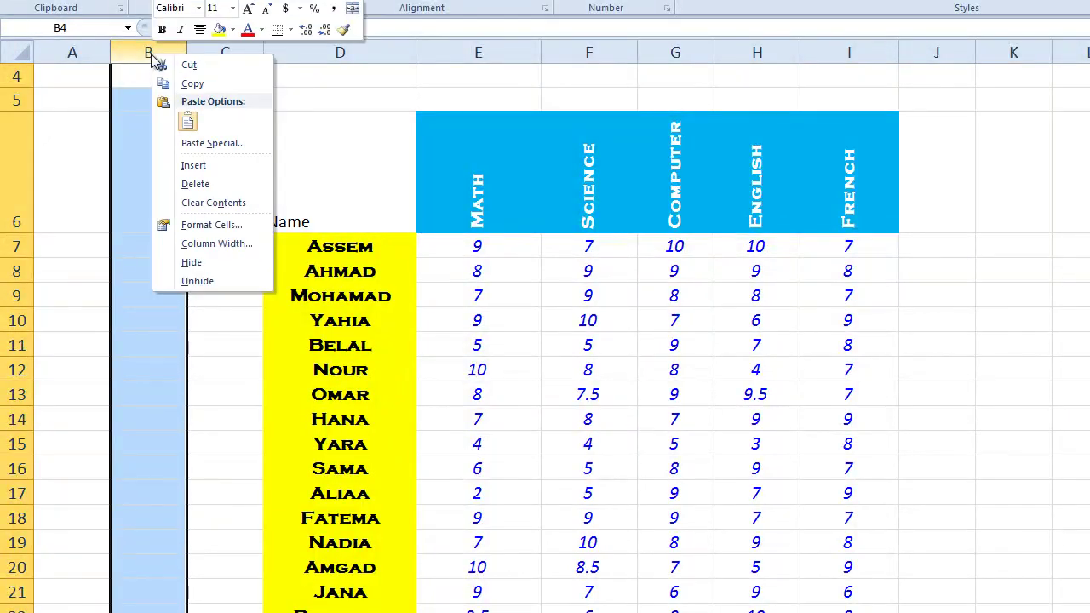
{"action": "left_click", "coordinate": [229, 168]}
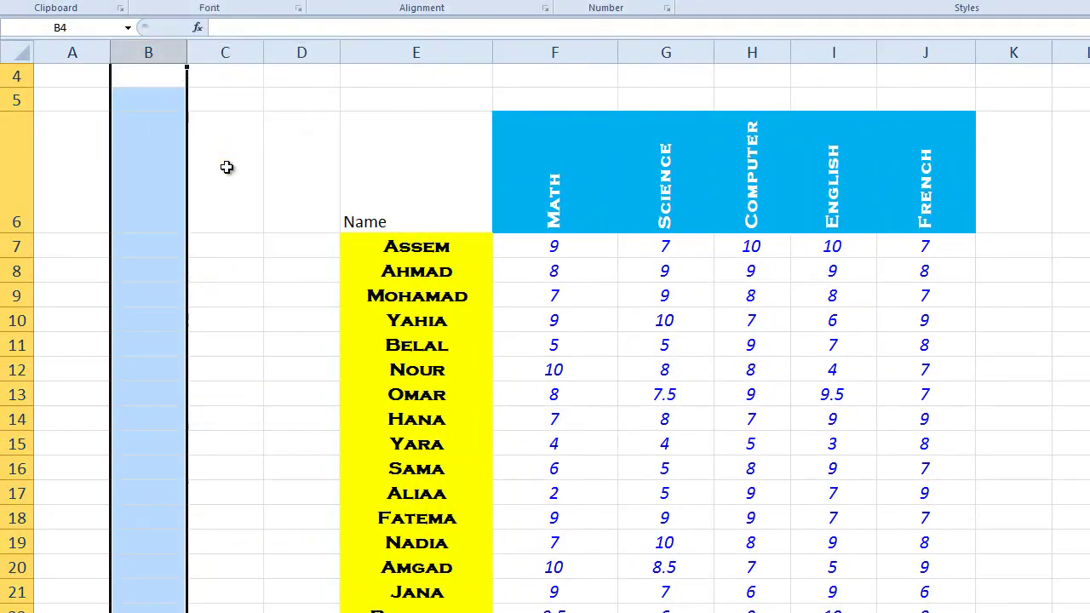
{"action": "left_click", "coordinate": [209, 400]}
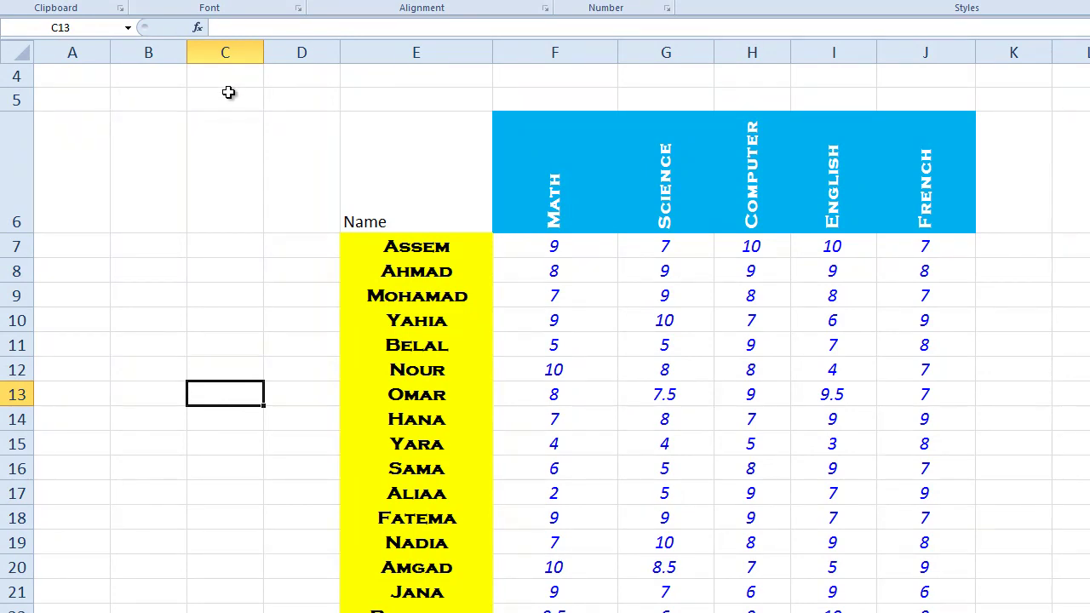
Step: Insert three blank columns at A through C, pushing the grades table right
{"action": "left_click_drag", "start_coordinate": [237, 51], "coordinate": [148, 55]}
{"action": "left_click", "coordinate": [207, 175]}
{"action": "left_click_drag", "start_coordinate": [238, 53], "coordinate": [73, 54]}
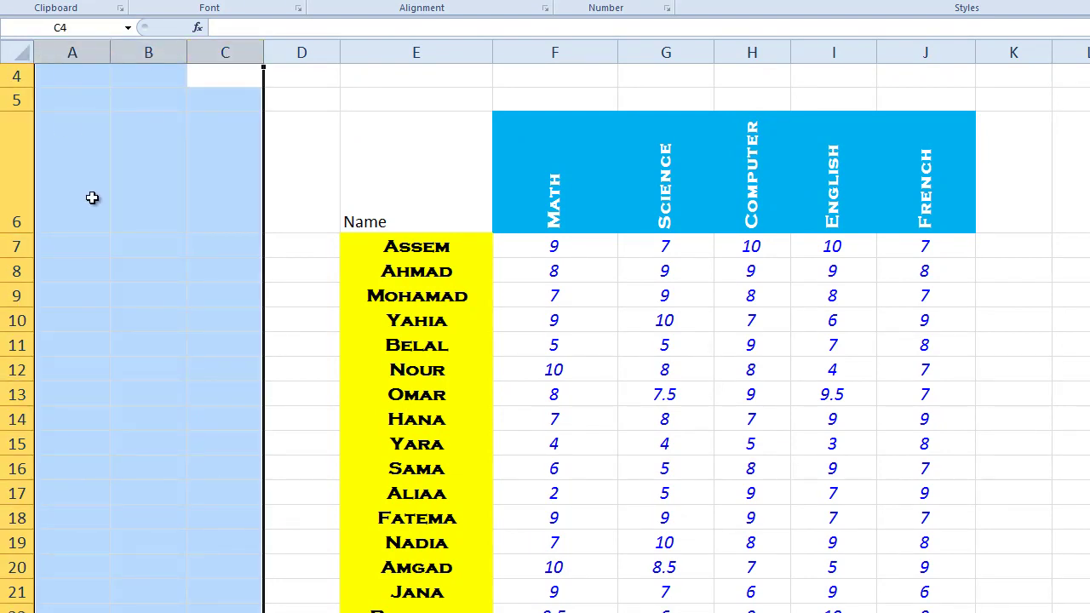
{"action": "right_click", "coordinate": [160, 52]}
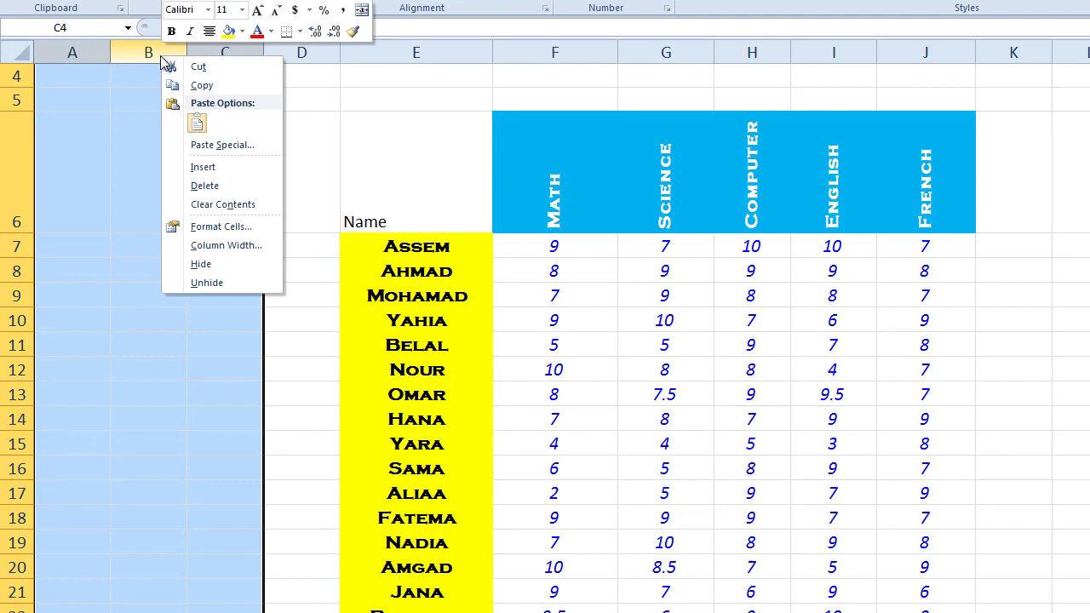
{"action": "left_click", "coordinate": [221, 169]}
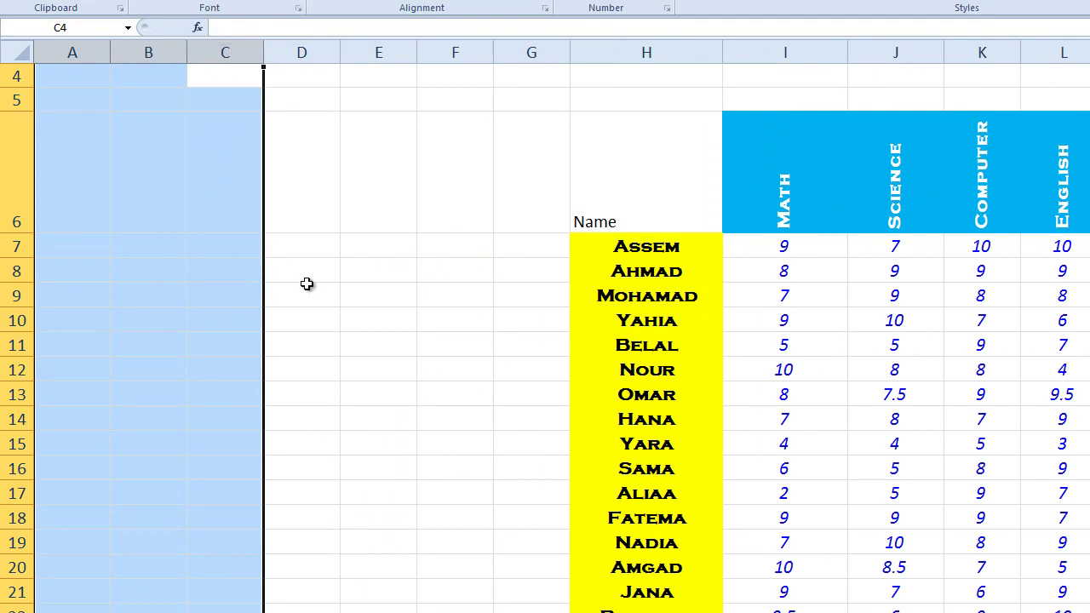
{"action": "left_click", "coordinate": [306, 286]}
Step: Insert three more blank columns at C through E, placing names in column K
{"action": "left_click", "coordinate": [661, 51]}
{"action": "left_click", "coordinate": [650, 168]}
{"action": "left_click", "coordinate": [405, 156]}
{"action": "left_click", "coordinate": [356, 53]}
{"action": "left_click_drag", "start_coordinate": [237, 101], "coordinate": [157, 101]}
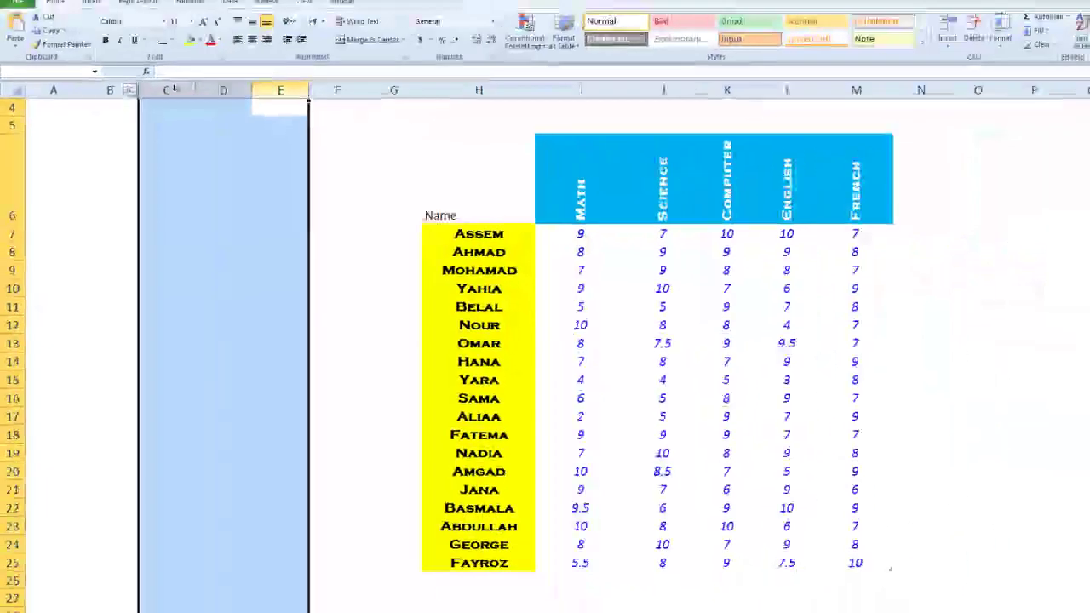
{"action": "right_click", "coordinate": [158, 100]}
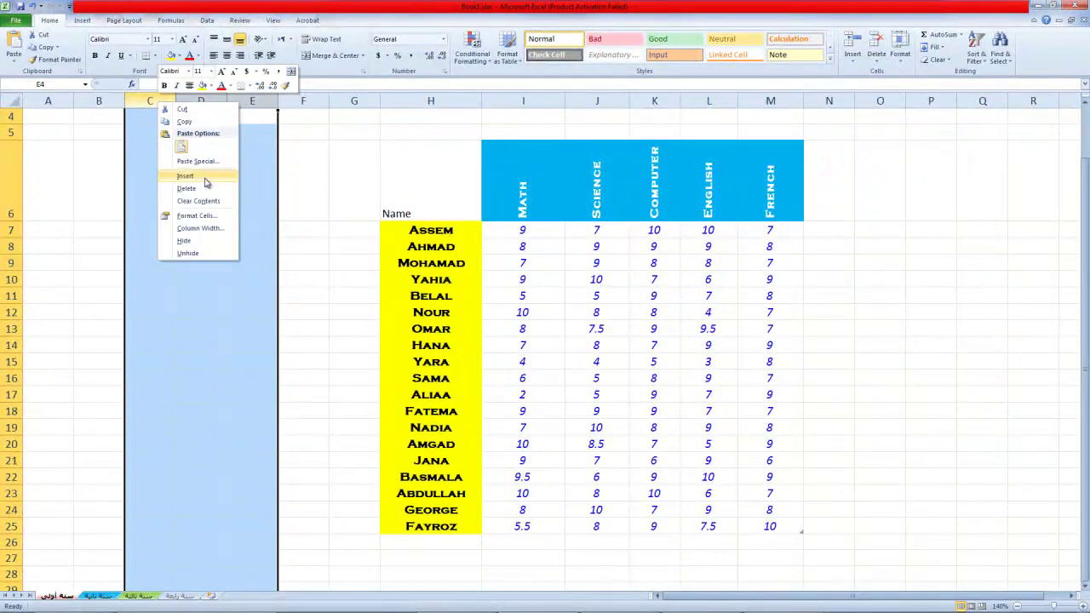
{"action": "left_click", "coordinate": [204, 177]}
{"action": "left_click", "coordinate": [252, 295]}
{"action": "left_click", "coordinate": [587, 237]}
{"action": "left_click", "coordinate": [584, 101]}
{"action": "left_click", "coordinate": [426, 298]}
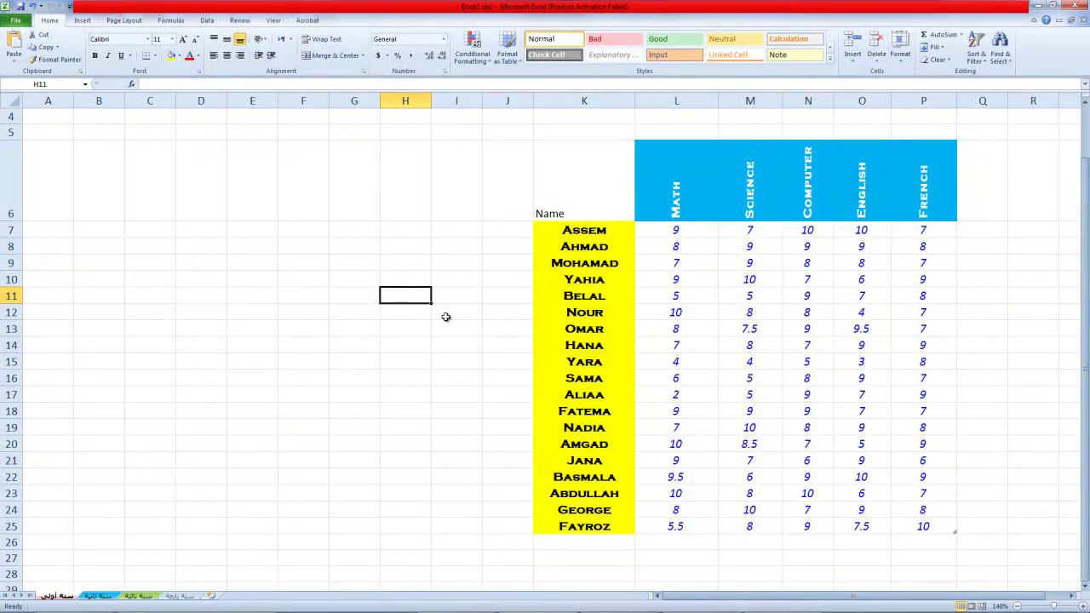
Step: Delete the seven empty columns C through I, putting names back in D7:D25
{"action": "left_click_drag", "start_coordinate": [459, 100], "coordinate": [158, 101]}
{"action": "right_click", "coordinate": [154, 102]}
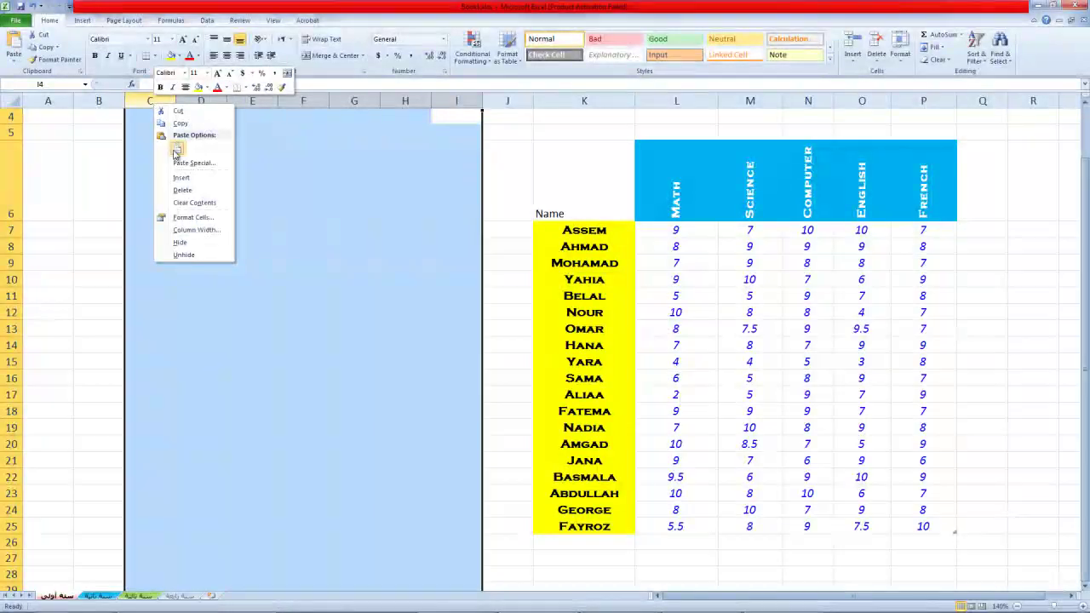
{"action": "left_click", "coordinate": [199, 191]}
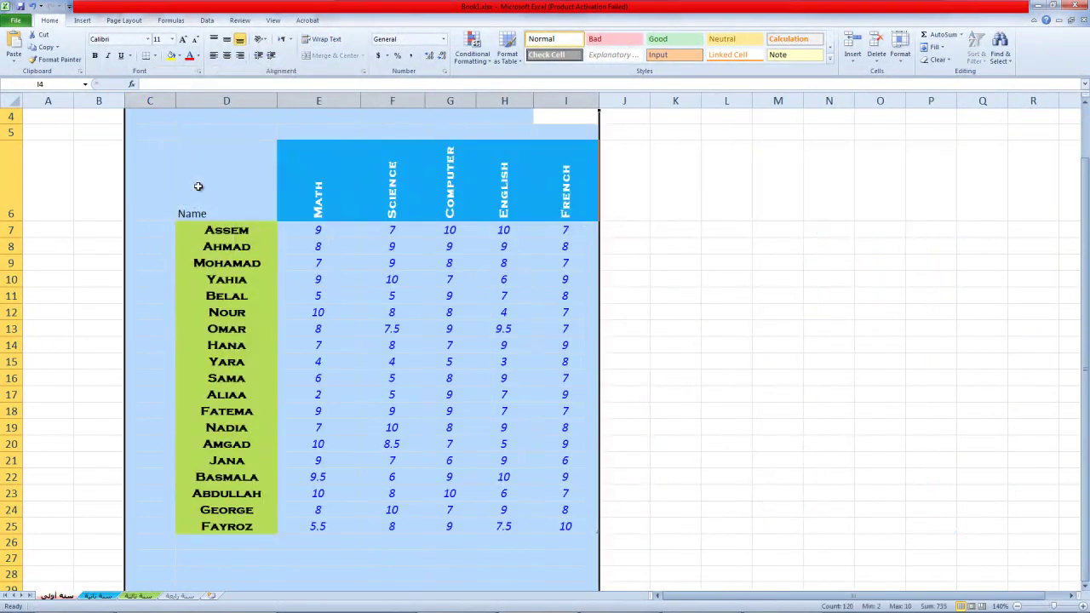
{"action": "left_click", "coordinate": [829, 246]}
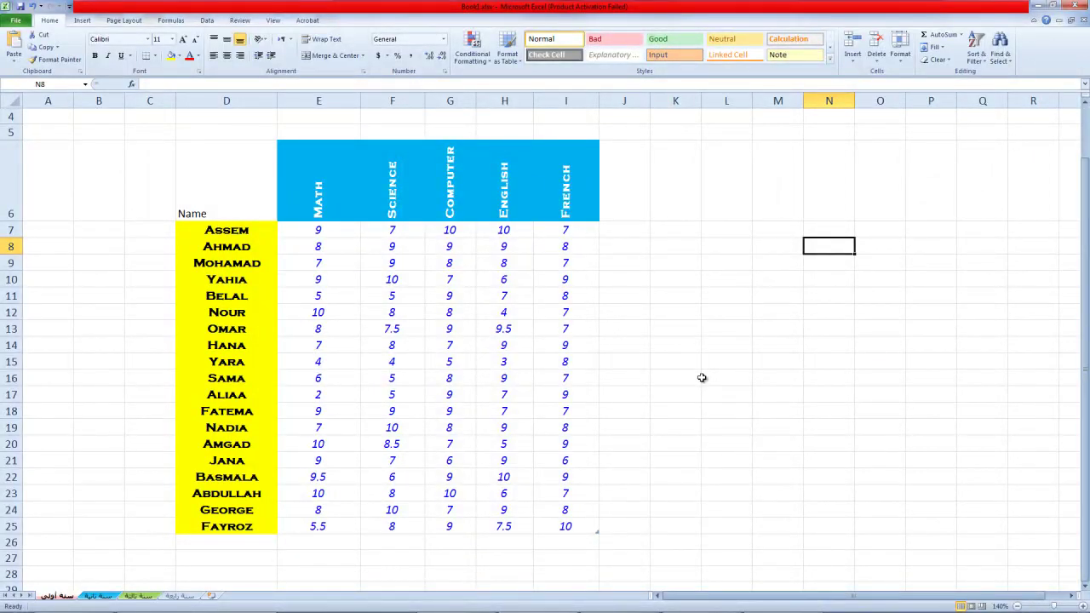
{"action": "left_click", "coordinate": [231, 235]}
{"action": "left_click", "coordinate": [230, 247]}
{"action": "left_click", "coordinate": [230, 258]}
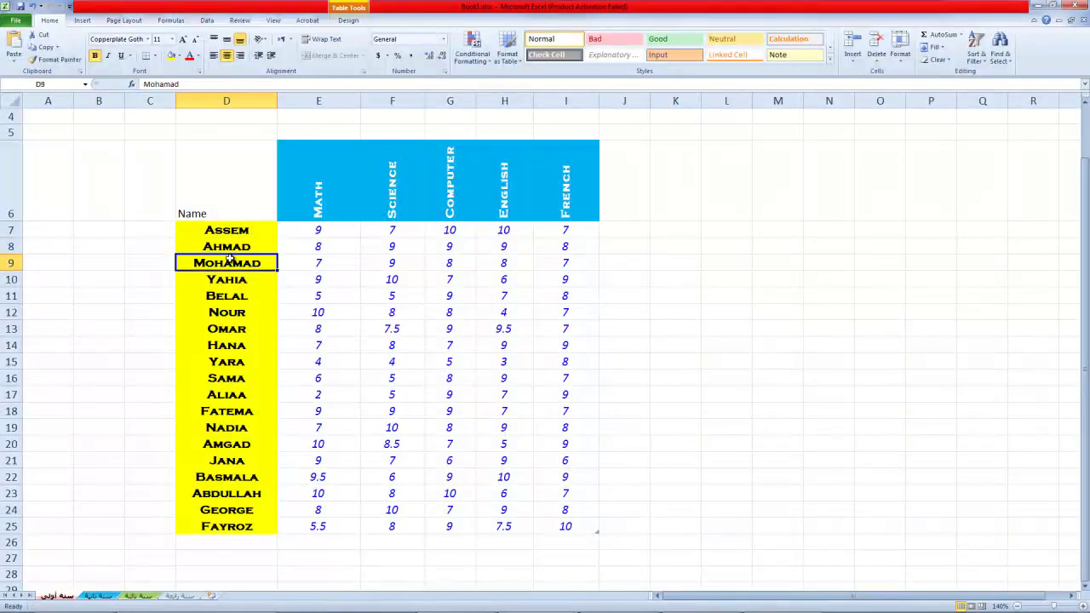
{"action": "left_click", "coordinate": [221, 281]}
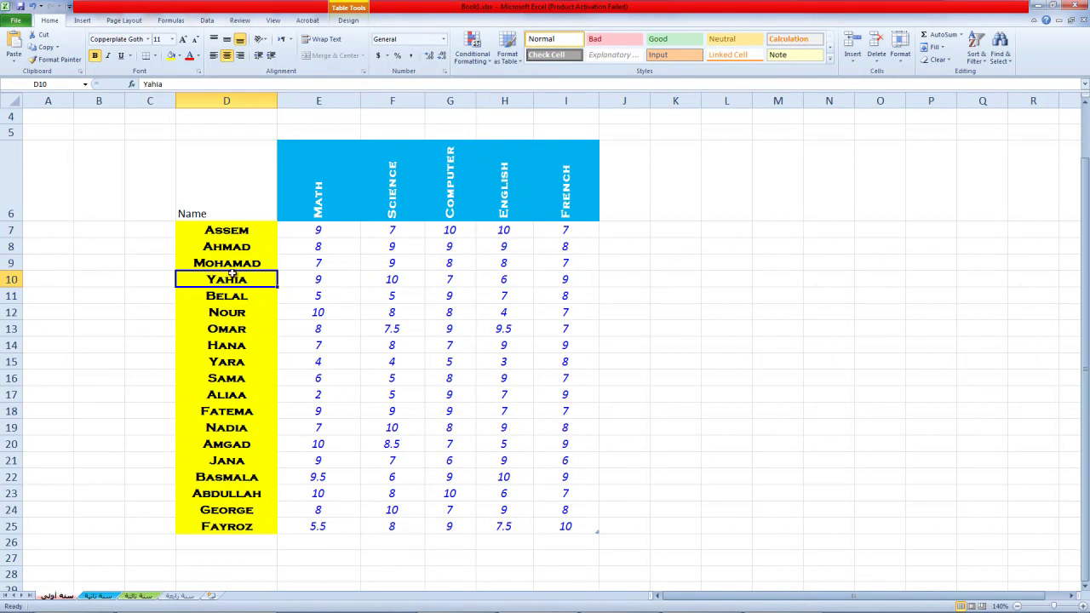
{"action": "left_click", "coordinate": [243, 331]}
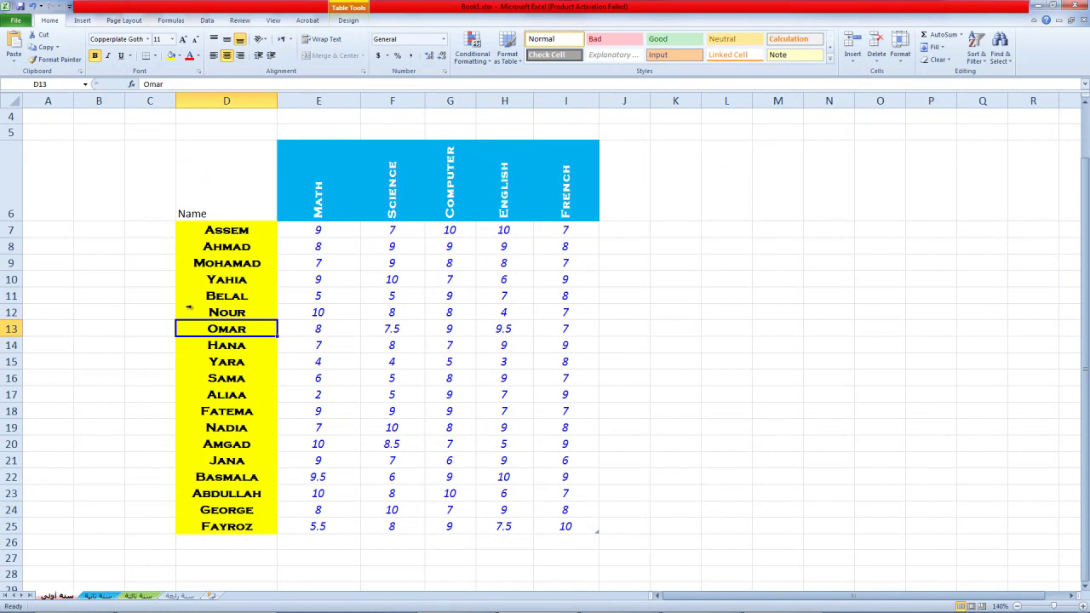
{"action": "left_click", "coordinate": [218, 283]}
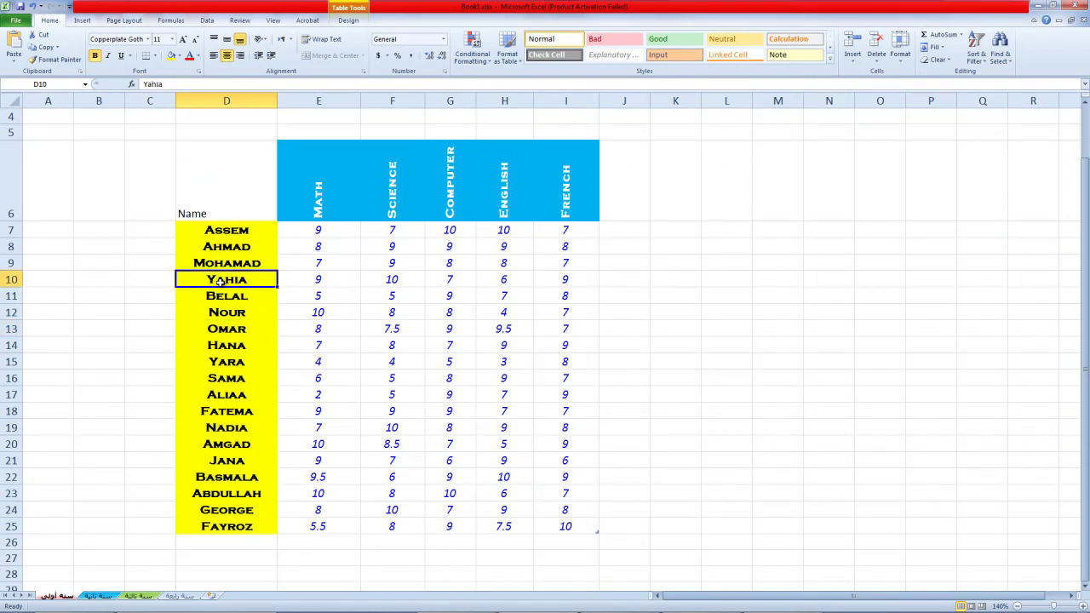
{"action": "left_click", "coordinate": [11, 280]}
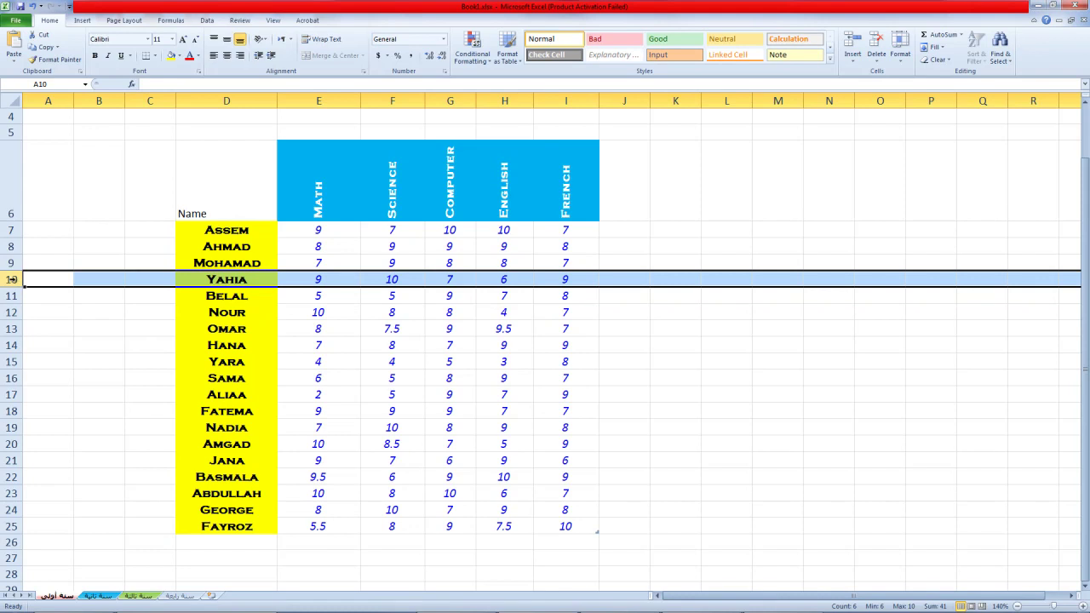
{"action": "right_click", "coordinate": [13, 280]}
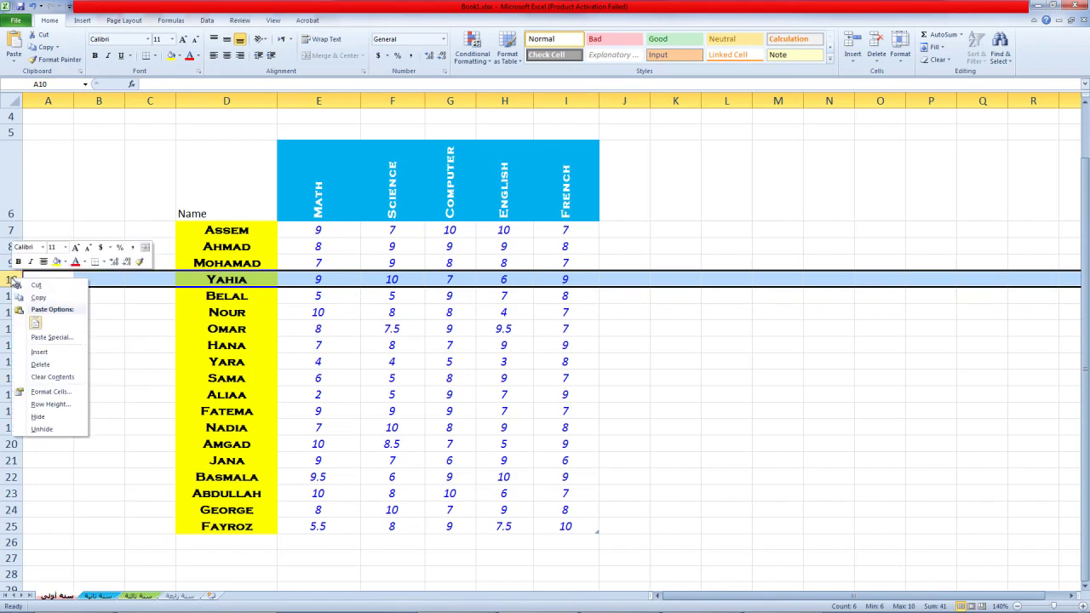
{"action": "left_click", "coordinate": [60, 352]}
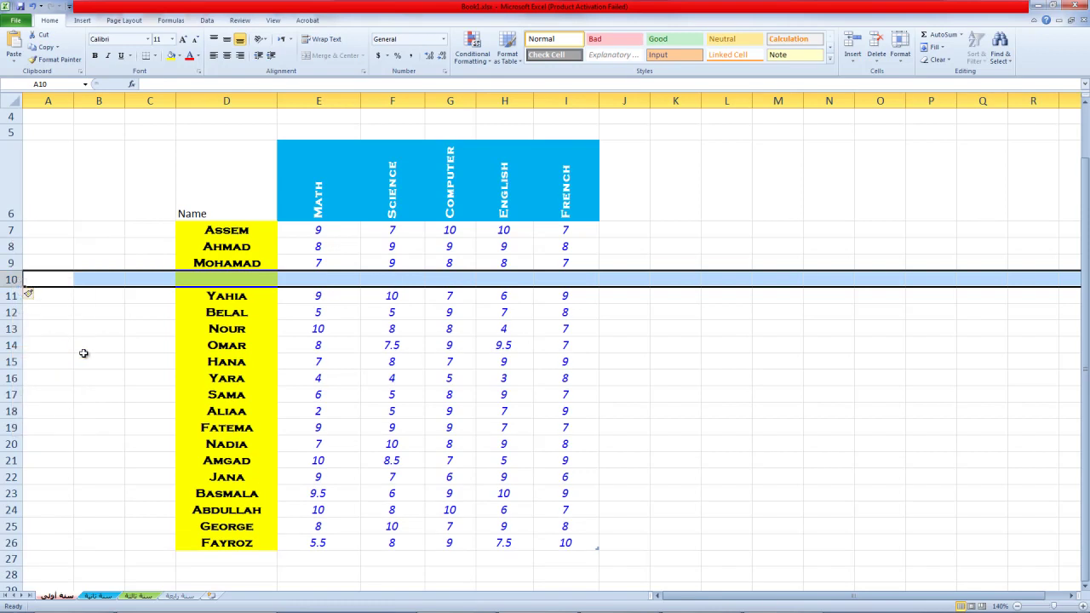
{"action": "left_click", "coordinate": [241, 341]}
{"action": "left_click", "coordinate": [236, 279]}
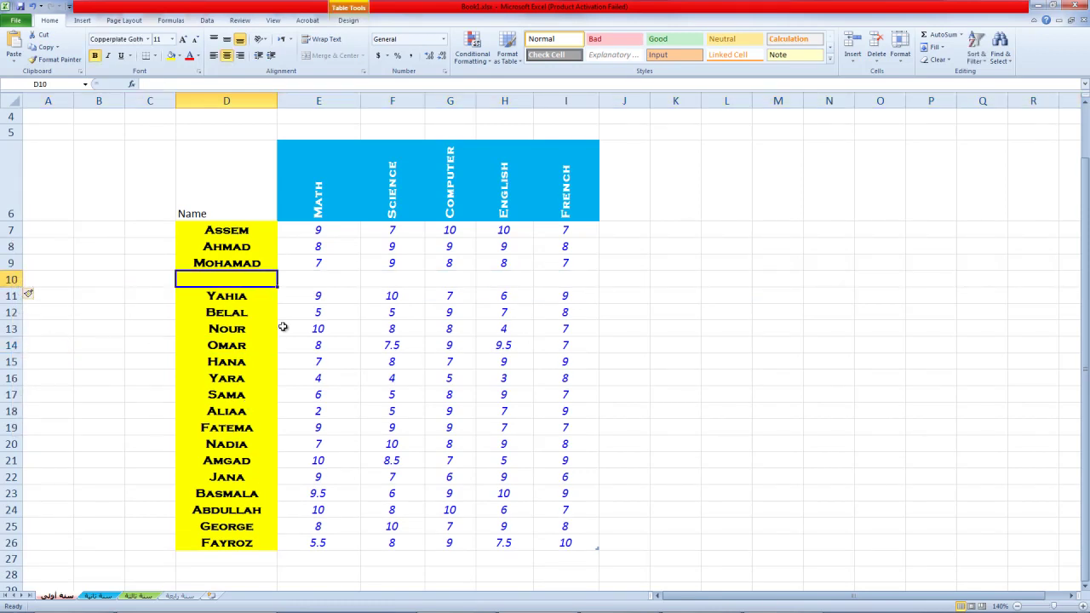
{"action": "left_click", "coordinate": [244, 344]}
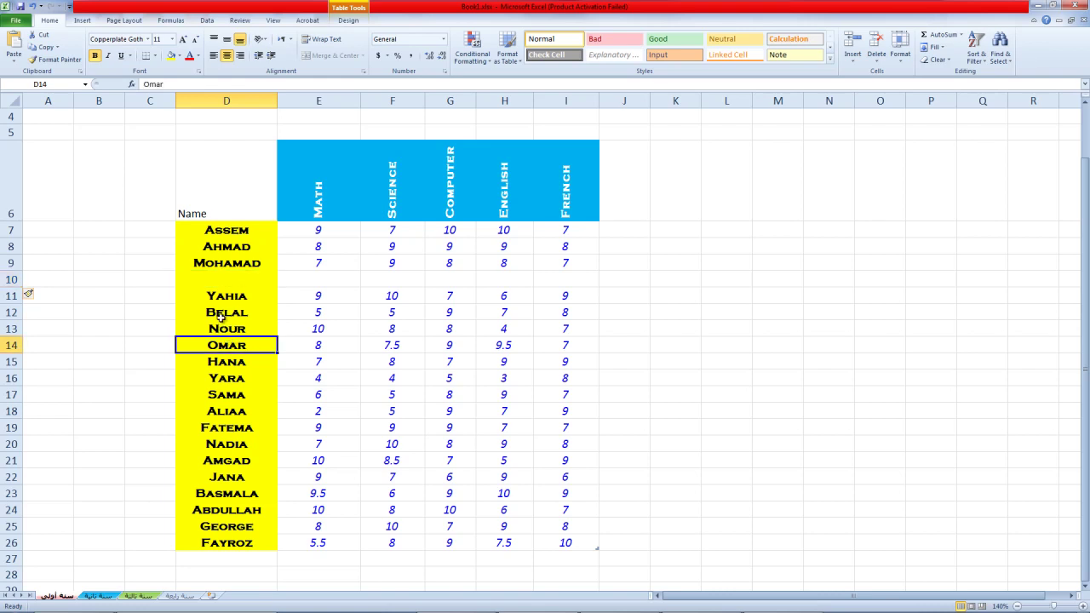
{"action": "left_click", "coordinate": [219, 281]}
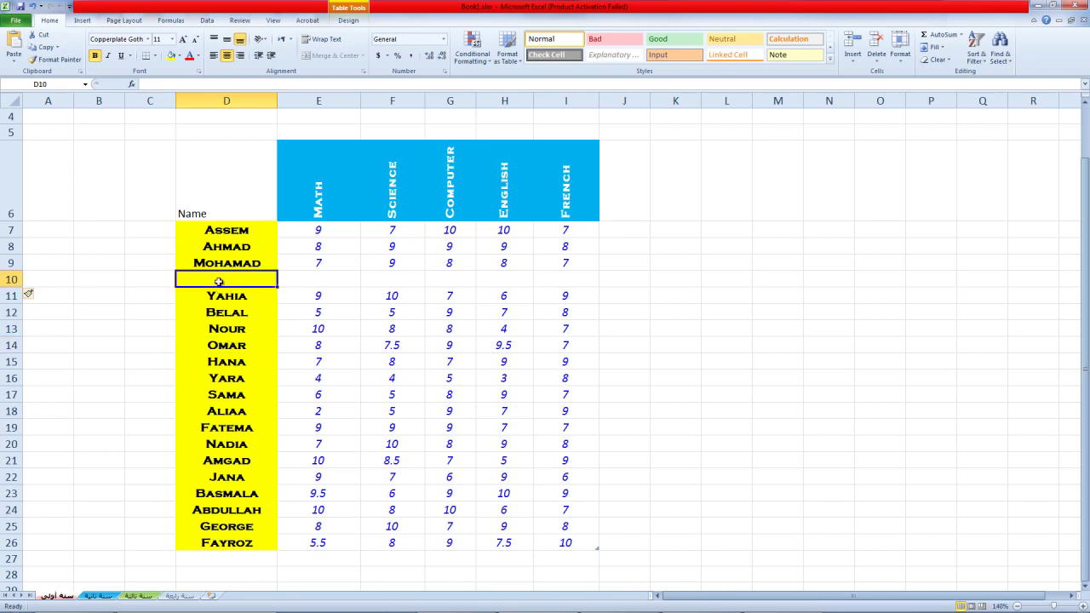
{"action": "left_click", "coordinate": [12, 279]}
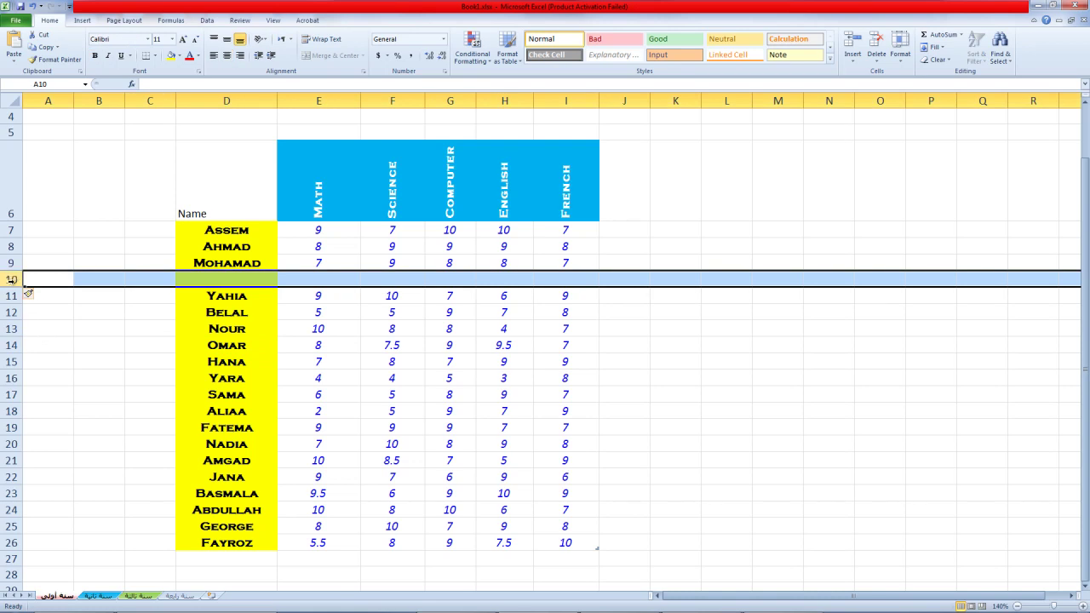
{"action": "right_click", "coordinate": [11, 279]}
{"action": "left_click", "coordinate": [69, 367]}
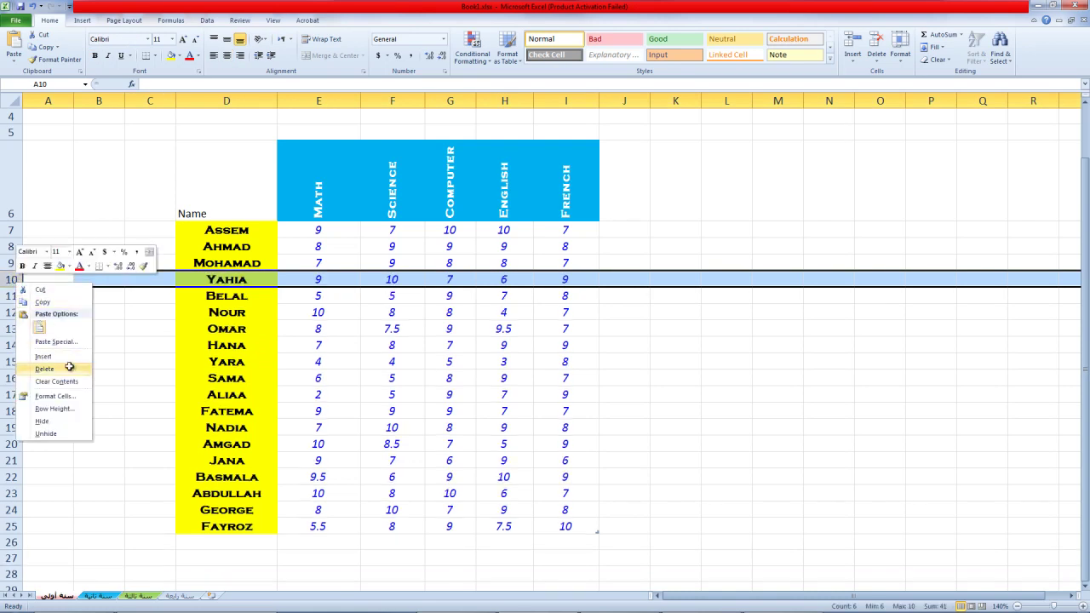
{"action": "key", "text": "Escape"}
{"action": "left_click", "coordinate": [91, 358]}
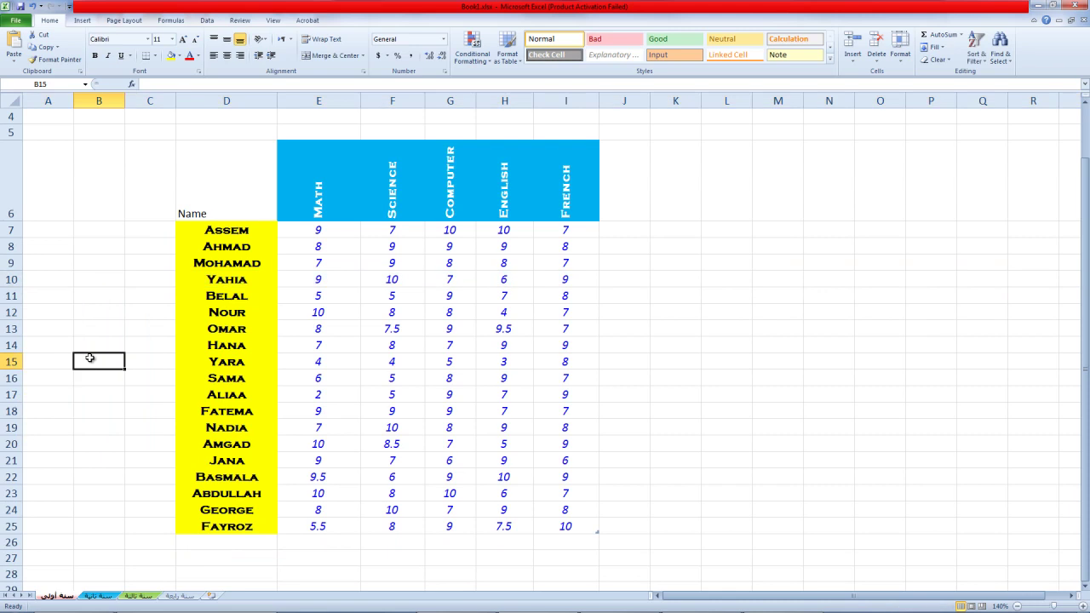
Step: Insert two blank rows at row 10 above Yahia
{"action": "left_click", "coordinate": [10, 278]}
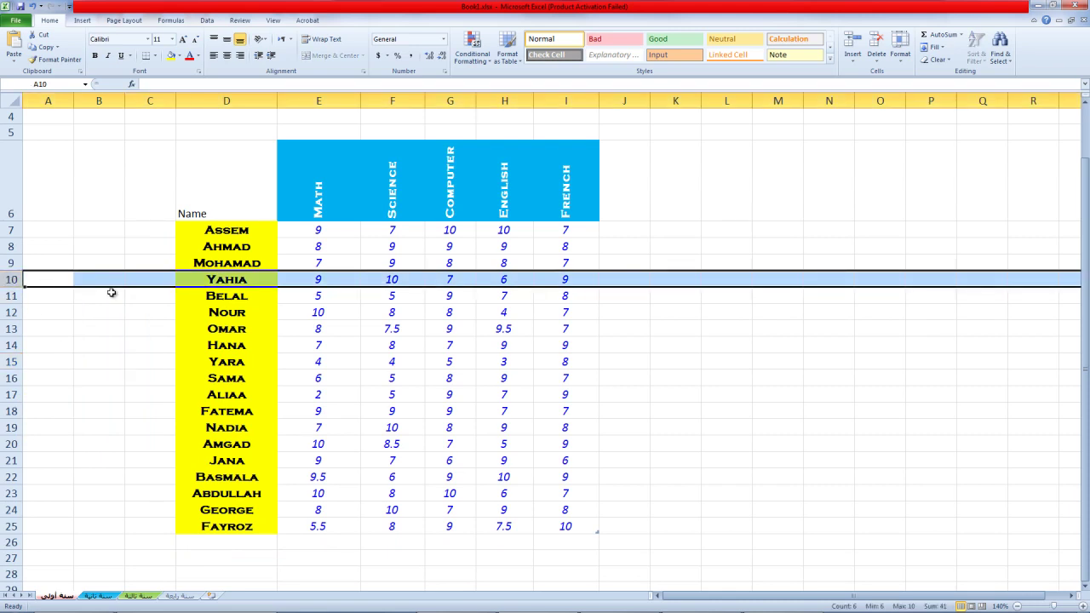
{"action": "right_click", "coordinate": [12, 278]}
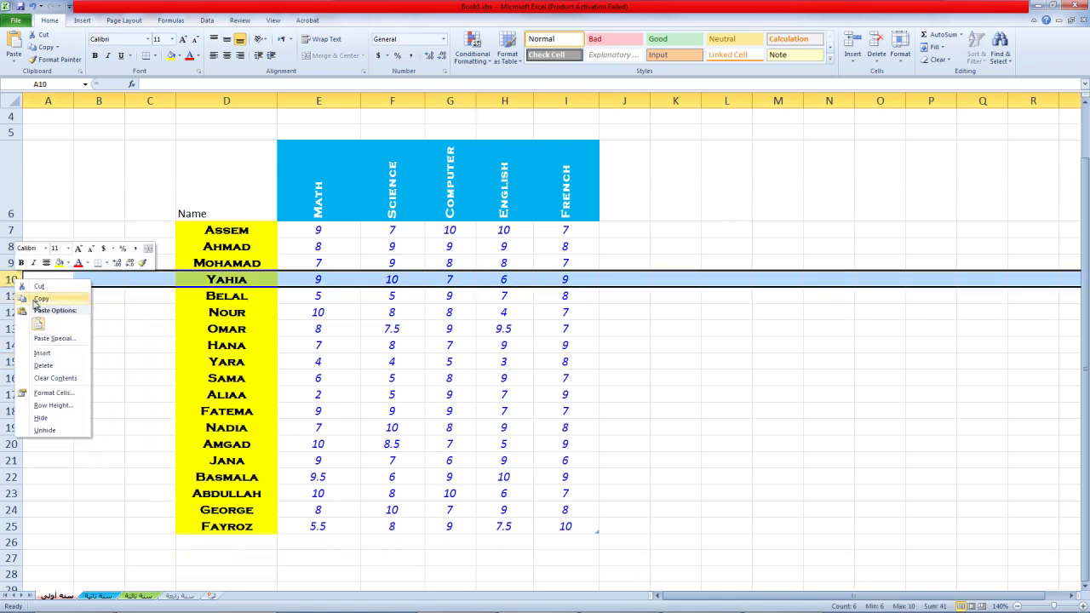
{"action": "left_click", "coordinate": [67, 352]}
{"action": "left_click", "coordinate": [59, 328]}
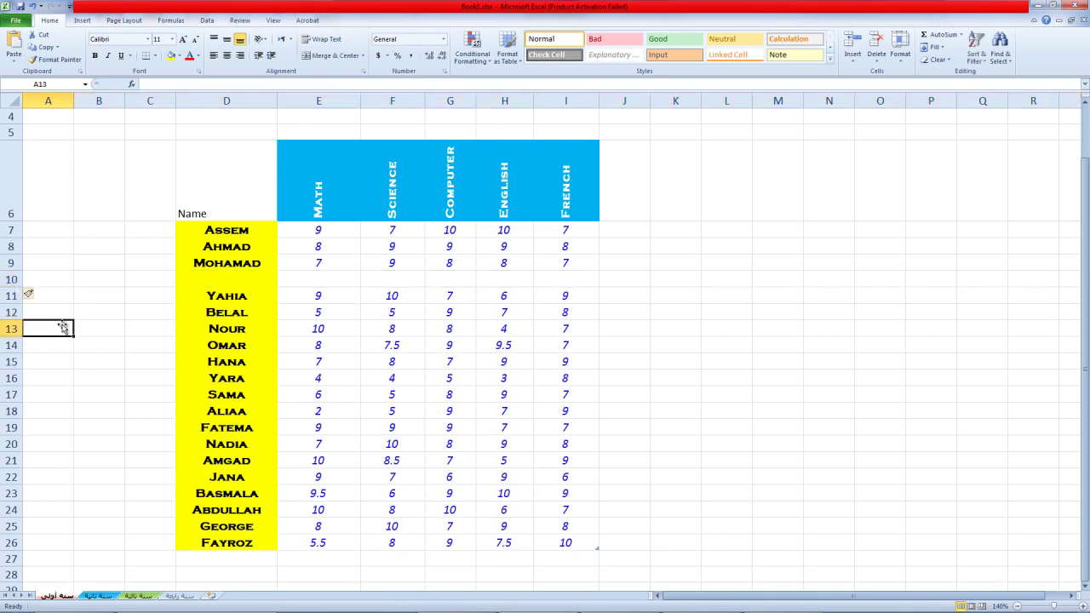
{"action": "left_click", "coordinate": [12, 279]}
{"action": "right_click", "coordinate": [12, 278]}
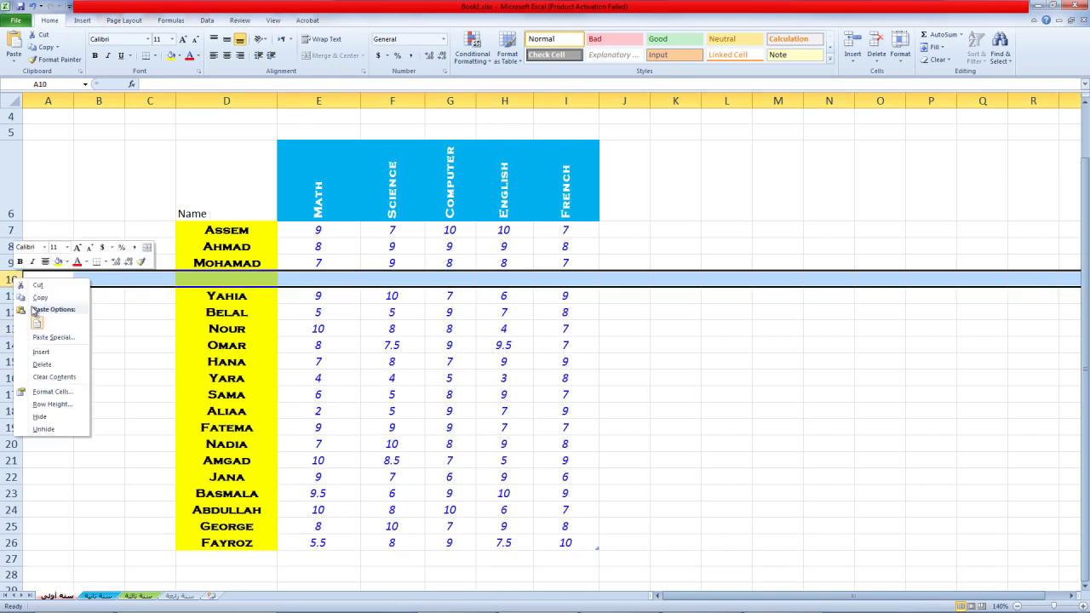
{"action": "left_click", "coordinate": [44, 353]}
{"action": "left_click", "coordinate": [91, 390]}
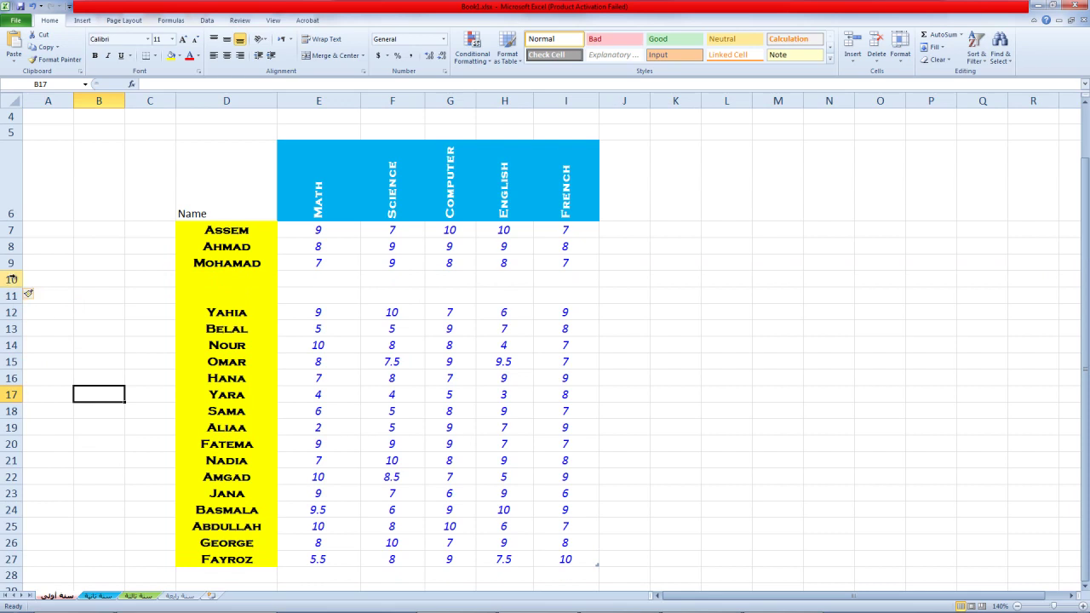
Step: Insert two more blank rows above Yahia, making four blank rows 10 to 13
{"action": "left_click_drag", "start_coordinate": [12, 279], "coordinate": [12, 295]}
{"action": "right_click", "coordinate": [14, 283]}
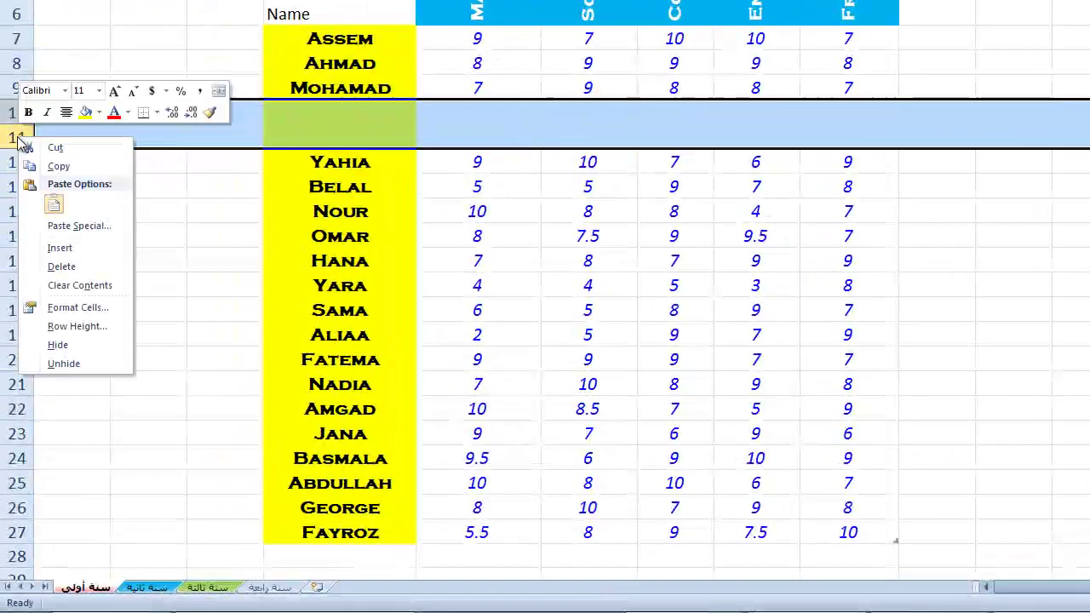
{"action": "left_click", "coordinate": [79, 247]}
{"action": "left_click", "coordinate": [136, 255]}
{"action": "left_click", "coordinate": [338, 124]}
{"action": "left_click", "coordinate": [345, 139]}
{"action": "left_click", "coordinate": [353, 162]}
{"action": "left_click", "coordinate": [357, 188]}
{"action": "left_click", "coordinate": [228, 279]}
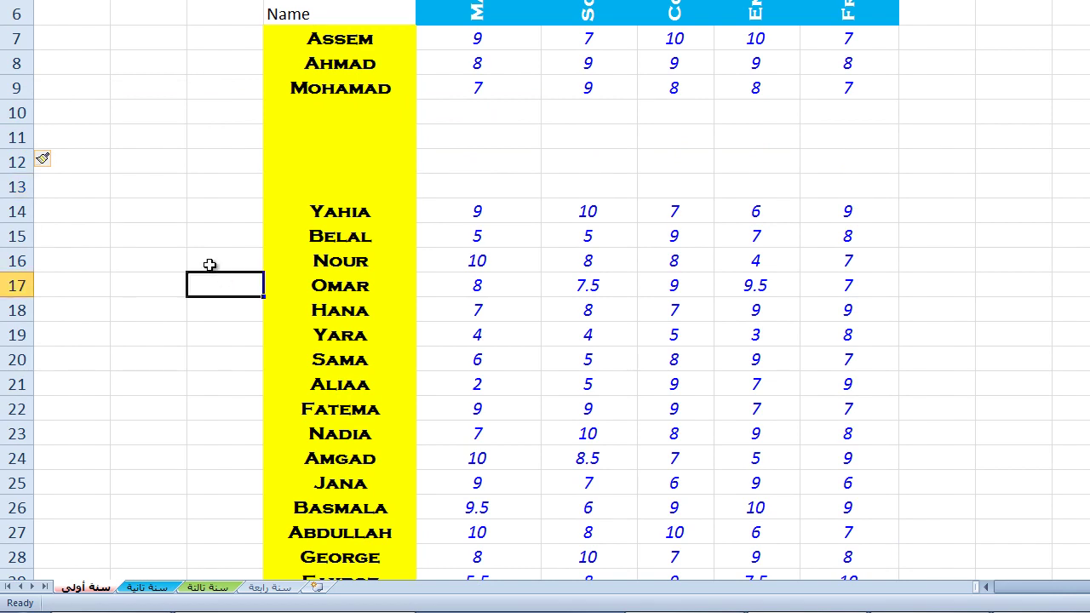
Step: Delete the four blank rows 10 to 13 so Yahia sits directly below Mohamad
{"action": "left_click_drag", "start_coordinate": [17, 112], "coordinate": [17, 187]}
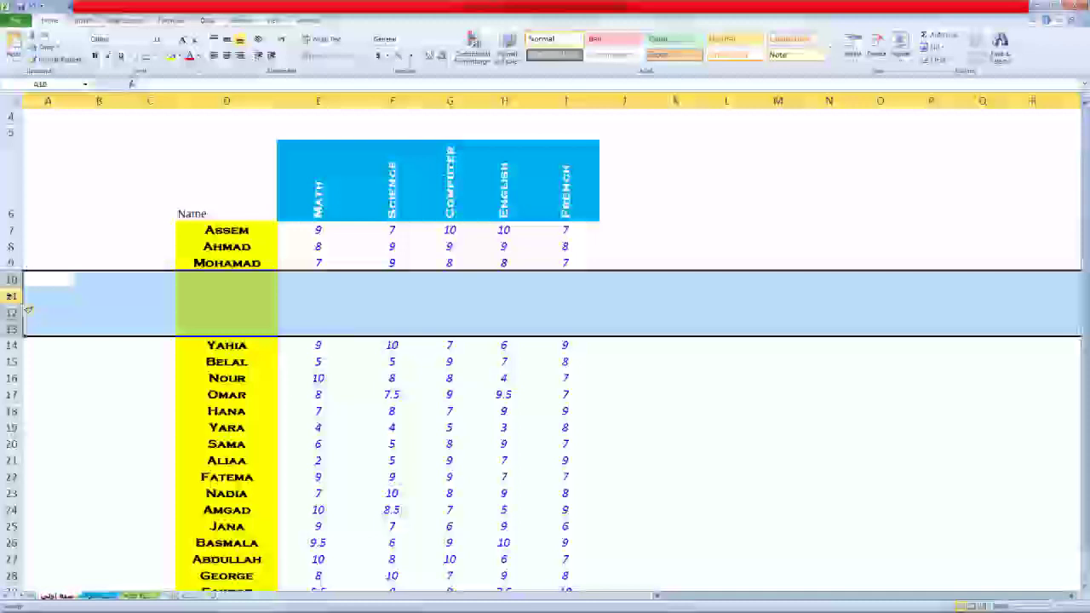
{"action": "right_click", "coordinate": [14, 296]}
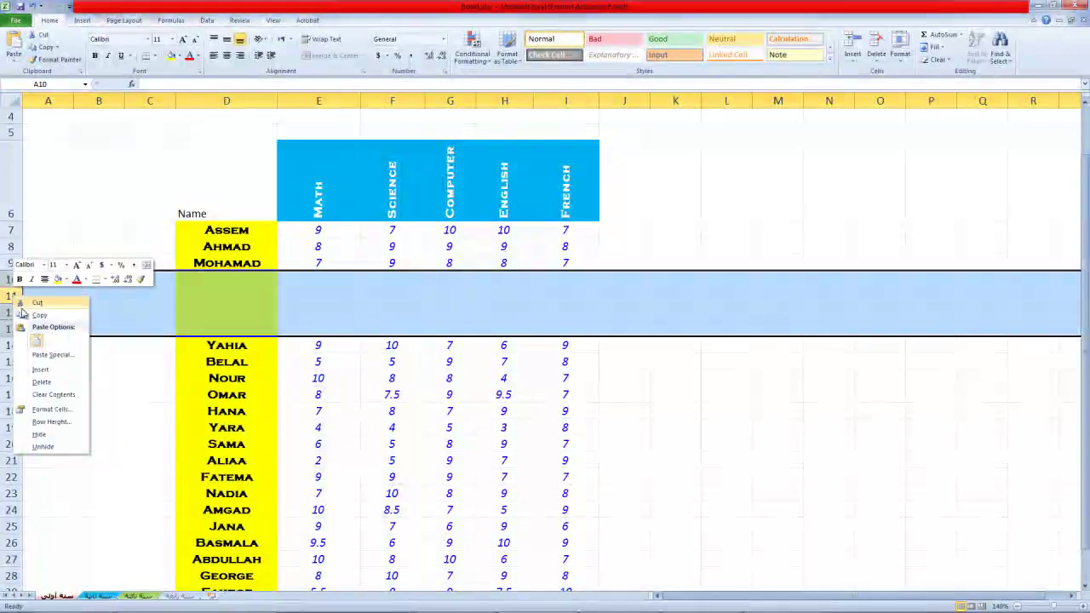
{"action": "left_click", "coordinate": [57, 382]}
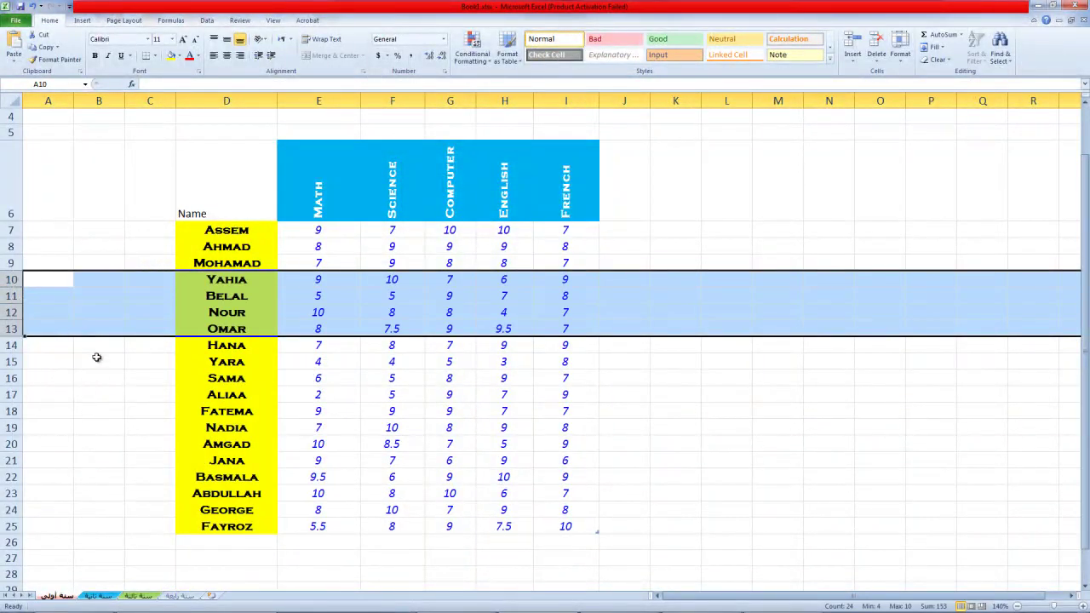
{"action": "left_click", "coordinate": [100, 358]}
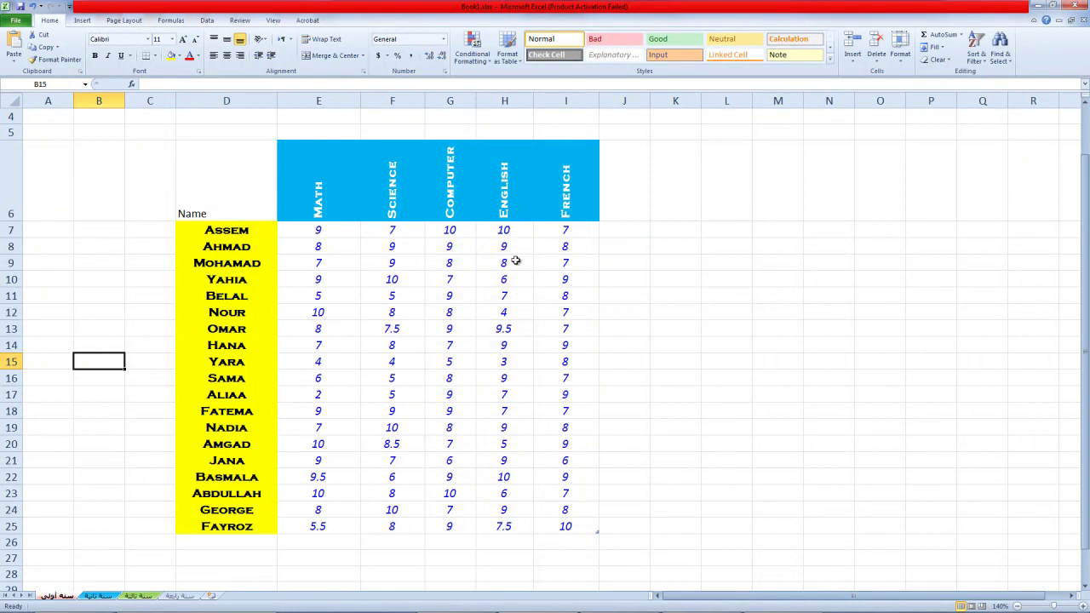
{"action": "left_click", "coordinate": [444, 207]}
{"action": "left_click", "coordinate": [501, 198]}
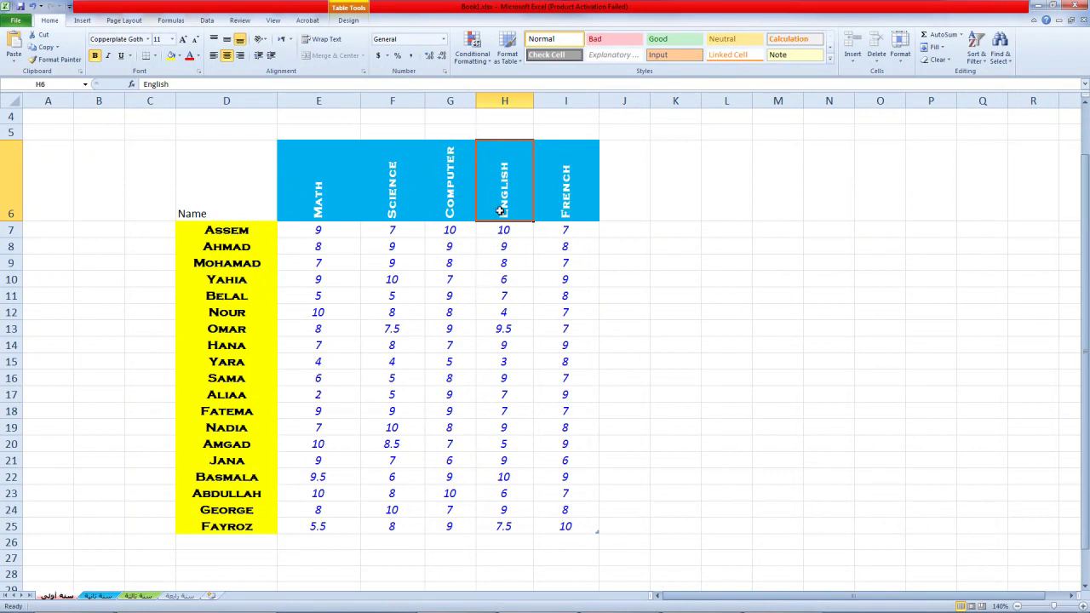
{"action": "left_click", "coordinate": [505, 101]}
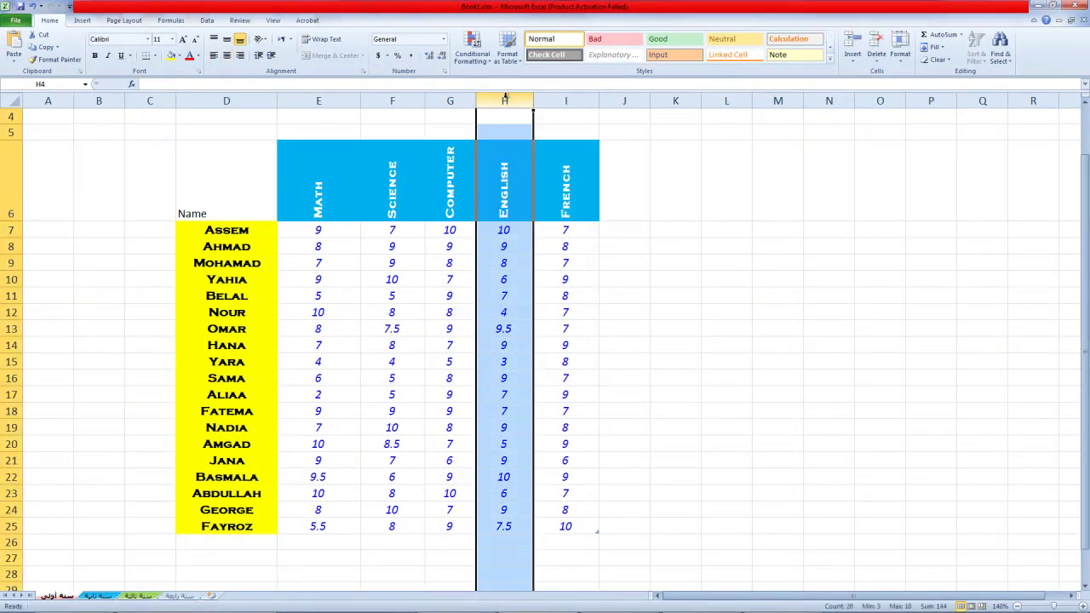
{"action": "left_click", "coordinate": [451, 100]}
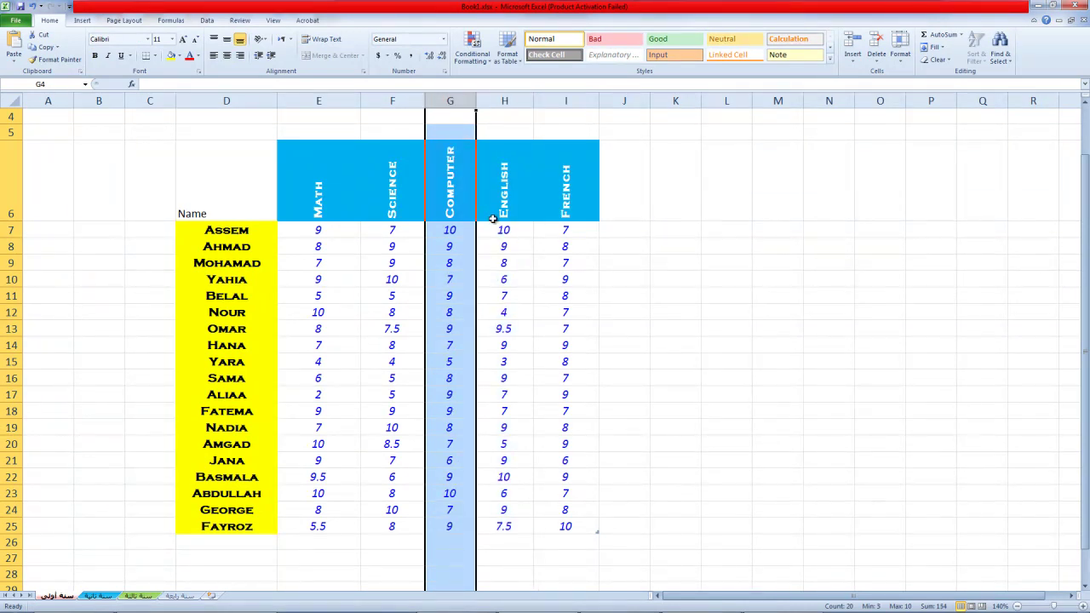
{"action": "left_click", "coordinate": [531, 200]}
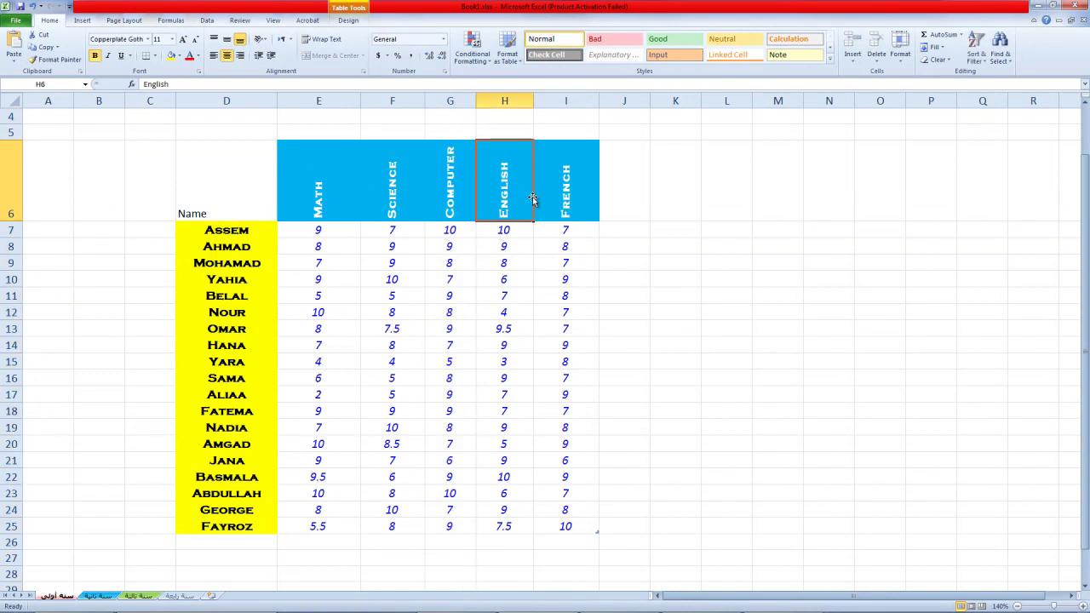
{"action": "left_click", "coordinate": [456, 98]}
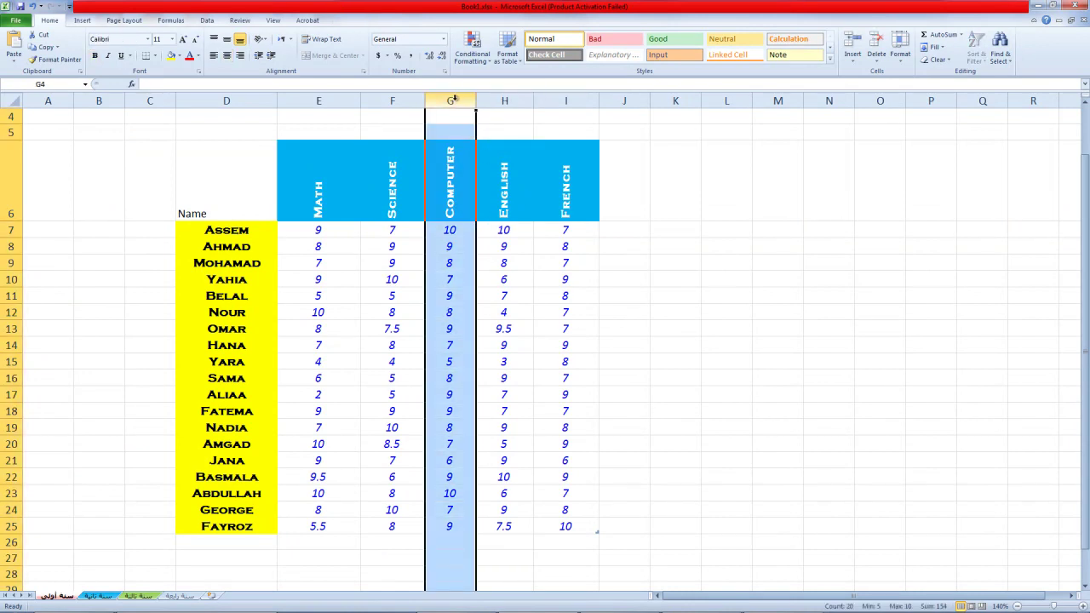
Step: Insert a new table column before Computer and select its Column1 header
{"action": "right_click", "coordinate": [456, 101]}
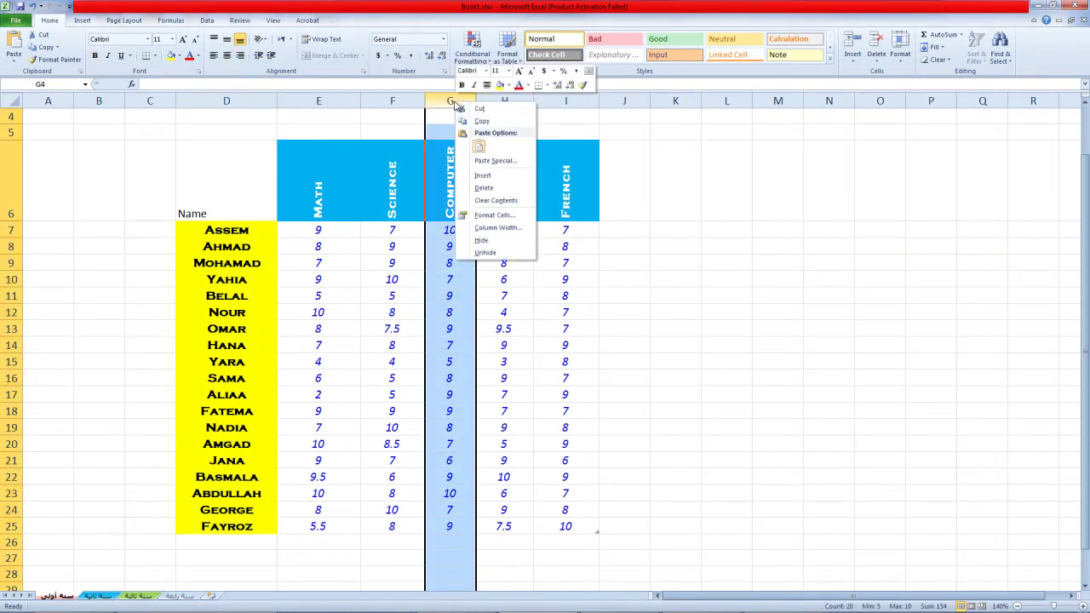
{"action": "left_click", "coordinate": [498, 178]}
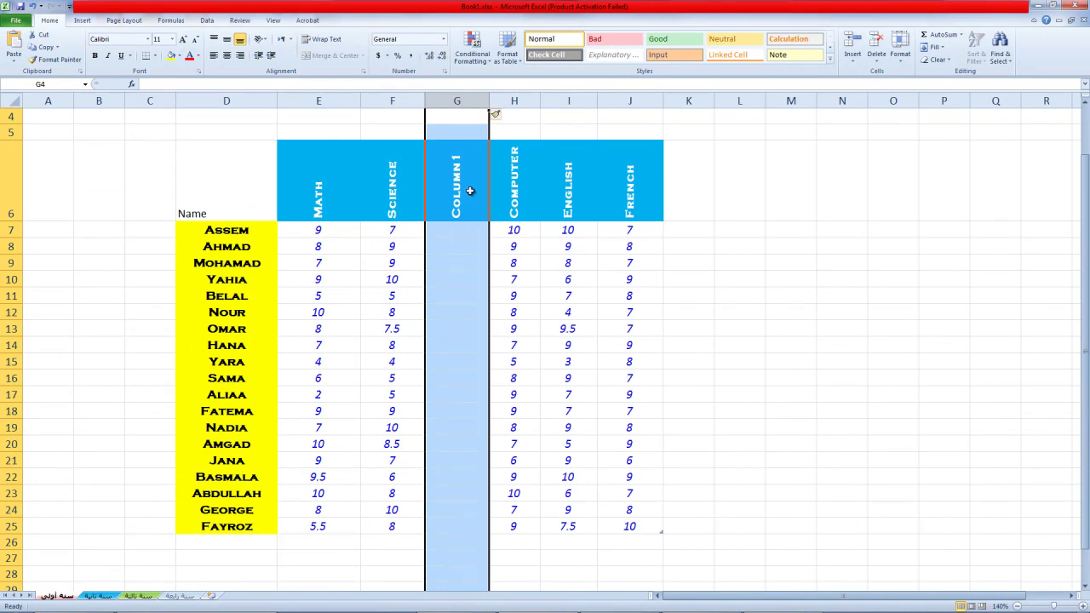
{"action": "left_click", "coordinate": [469, 191]}
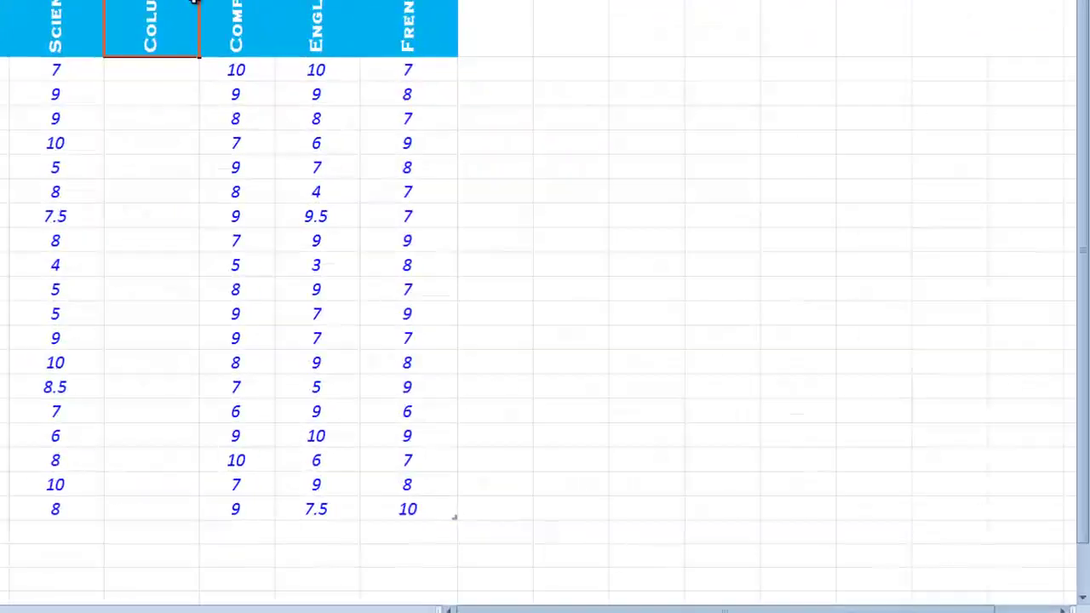
Step: Head the new column 'Art' and enter the first grades 5, 8, 9, 8.5, 9, 6, 4, 6
{"action": "type", "text": "Art"}
{"action": "key", "text": "Return"}
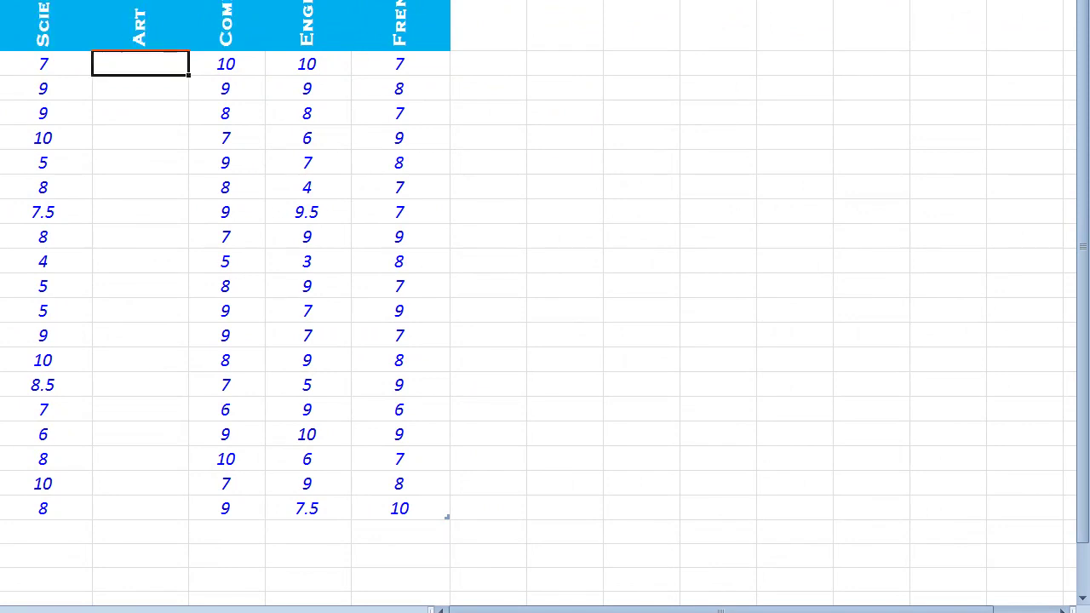
{"action": "left_click", "coordinate": [141, 87]}
{"action": "left_click", "coordinate": [141, 63]}
{"action": "type", "text": "5"}
{"action": "key", "text": "Return"}
{"action": "type", "text": "8"}
{"action": "key", "text": "Return"}
{"action": "type", "text": "9"}
{"action": "key", "text": "Return"}
{"action": "type", "text": "8.5"}
{"action": "key", "text": "Return"}
{"action": "type", "text": "9"}
{"action": "key", "text": "Return"}
{"action": "type", "text": "6"}
{"action": "key", "text": "Return"}
{"action": "type", "text": "4"}
{"action": "key", "text": "Return"}
{"action": "key", "text": "Return"}
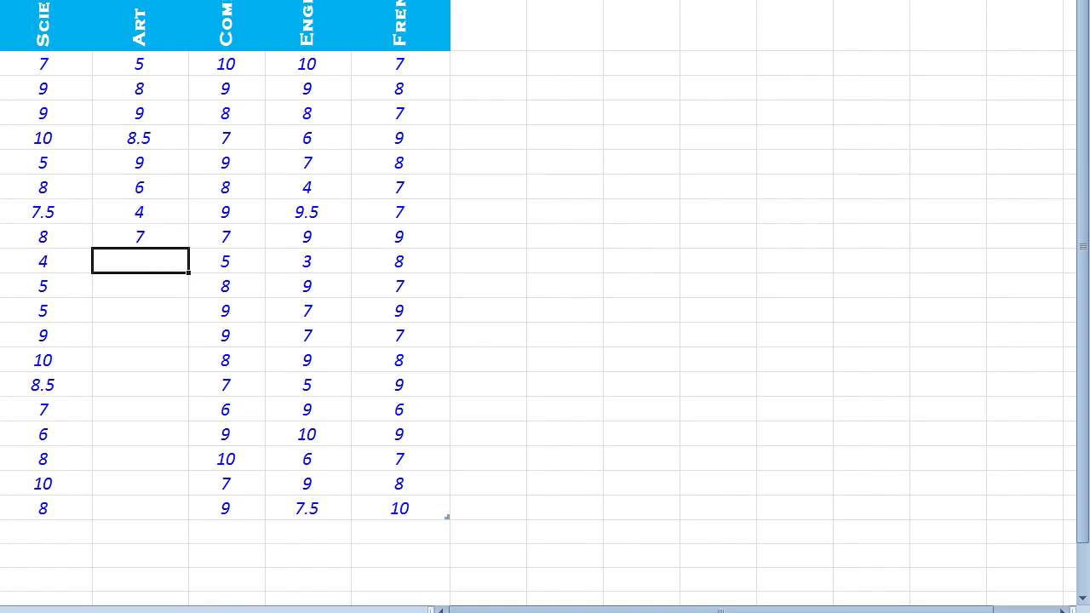
{"action": "type", "text": "6"}
{"action": "key", "text": "Return"}
Step: Enter the remaining Art grades down to row 25, correcting a mistyped 60, and save the workbook
{"action": "type", "text": "3"}
{"action": "key", "text": "Return"}
{"action": "type", "text": "9"}
{"action": "key", "text": "Return"}
{"action": "type", "text": "7"}
{"action": "key", "text": "Return"}
{"action": "type", "text": "5"}
{"action": "key", "text": "Return"}
{"action": "type", "text": "4"}
{"action": "key", "text": "Return"}
{"action": "type", "text": "6"}
{"action": "key", "text": "Return"}
{"action": "type", "text": "9"}
{"action": "key", "text": "Return"}
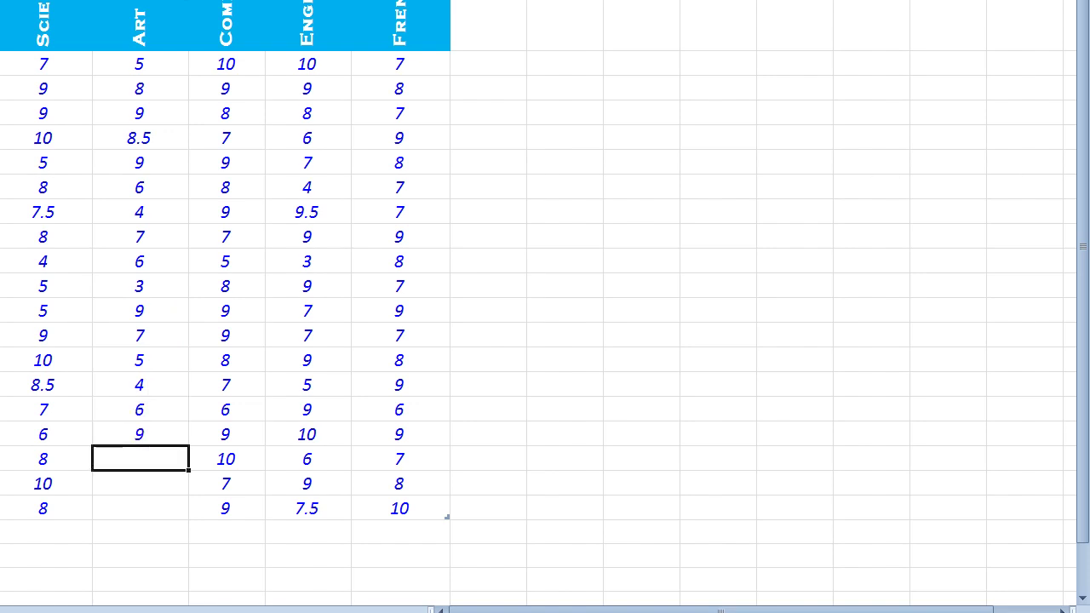
{"action": "type", "text": "7"}
{"action": "key", "text": "Return"}
{"action": "type", "text": "60"}
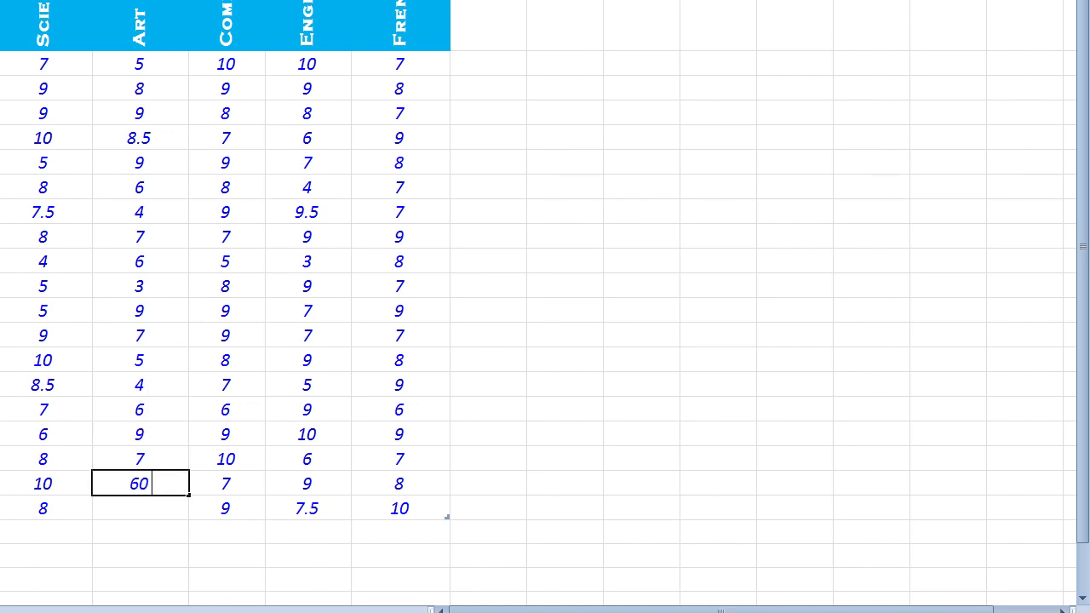
{"action": "key", "text": "BackSpace"}
{"action": "key", "text": "Return"}
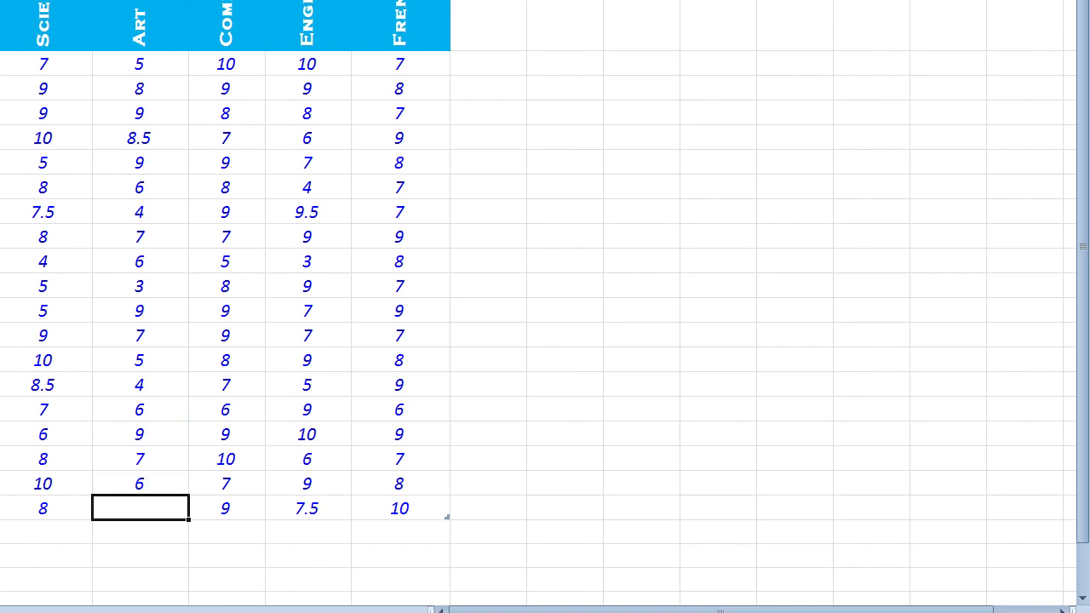
{"action": "type", "text": "0"}
{"action": "key", "text": "Return"}
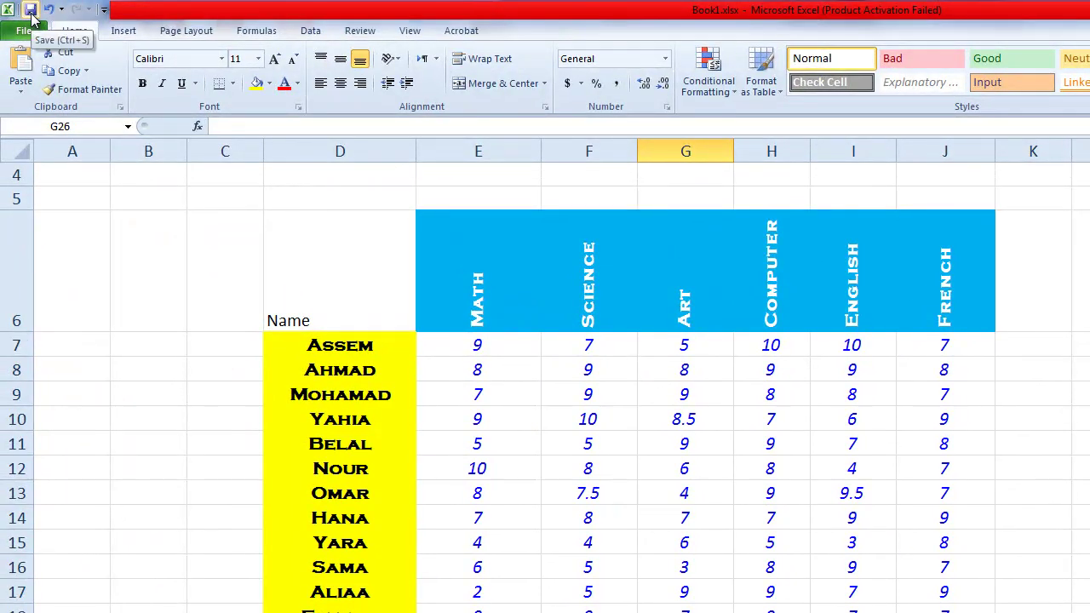
{"action": "left_click", "coordinate": [30, 10]}
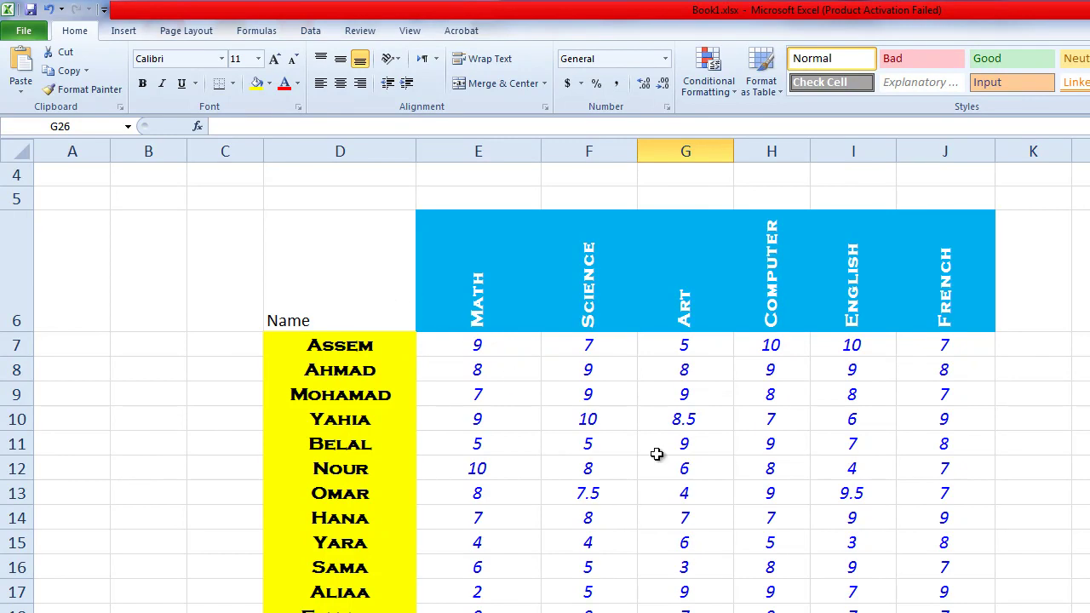
Step: Hide the Art column
{"action": "left_click", "coordinate": [676, 270]}
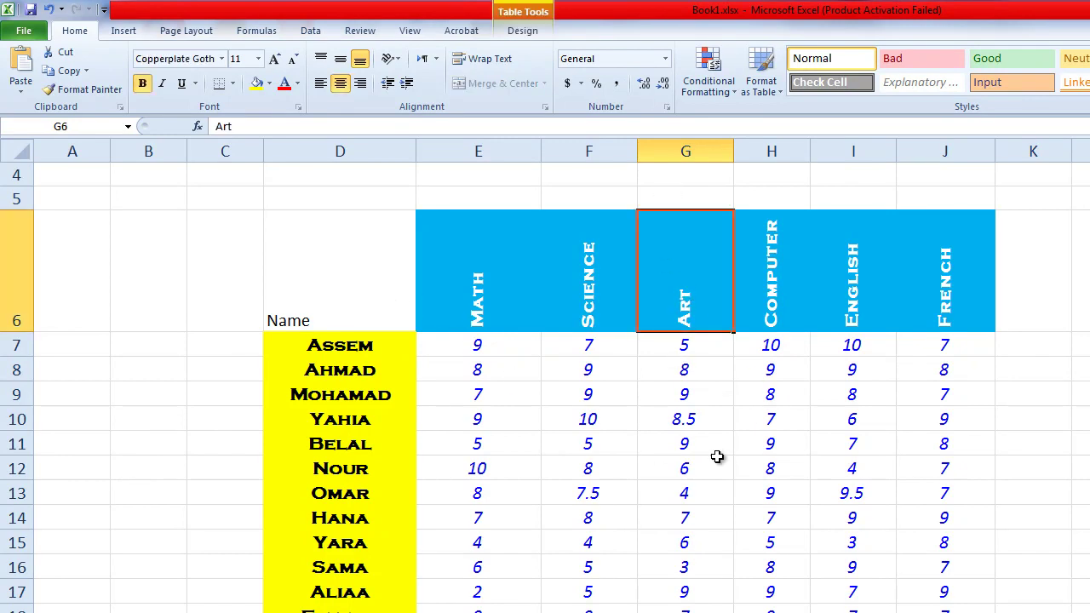
{"action": "left_click", "coordinate": [712, 497]}
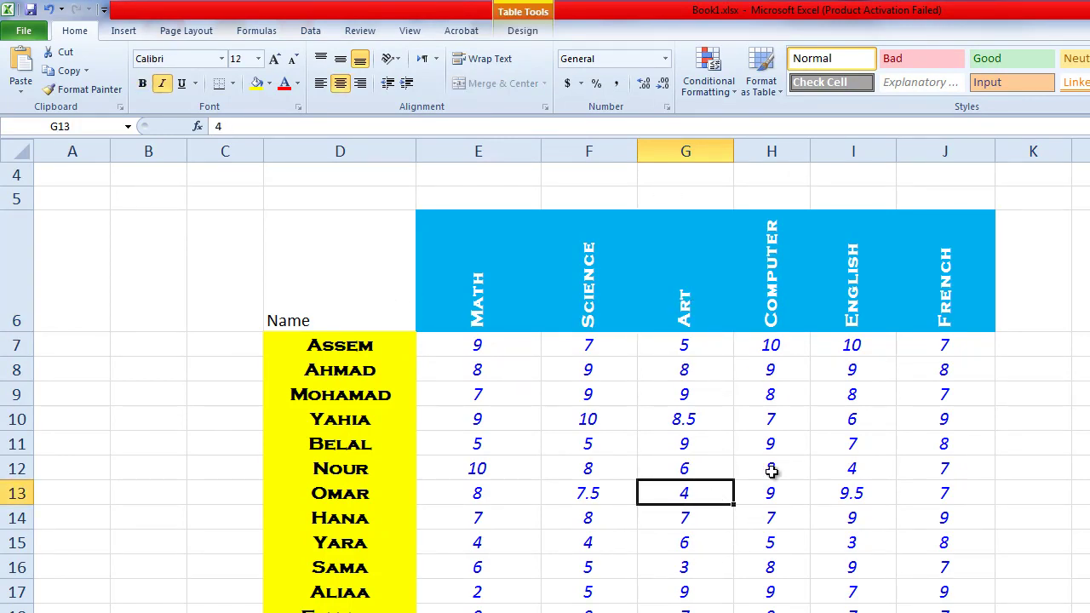
{"action": "left_click", "coordinate": [686, 153]}
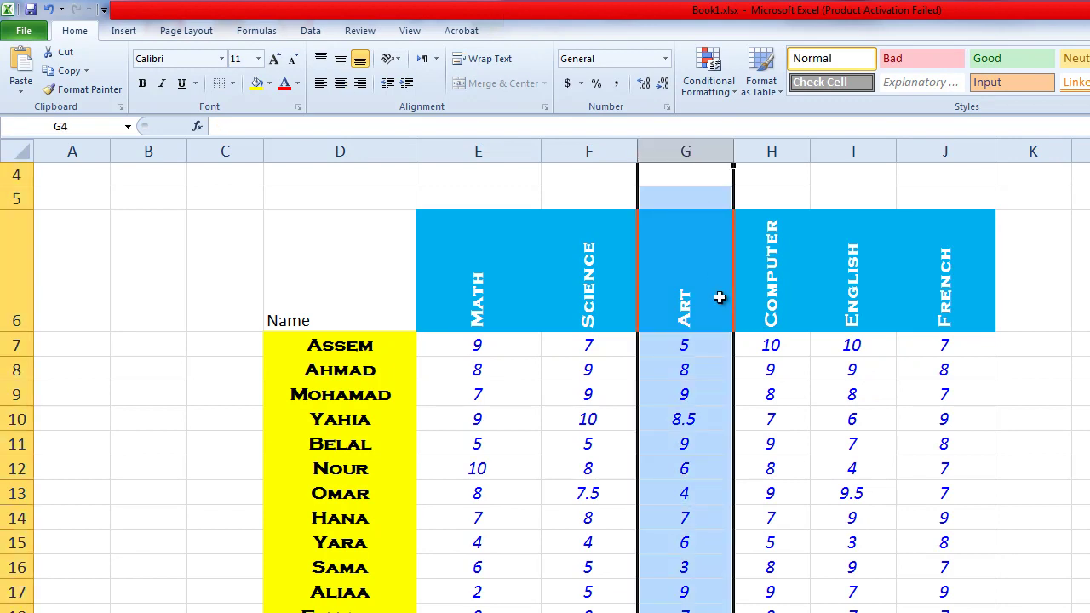
{"action": "right_click", "coordinate": [702, 151]}
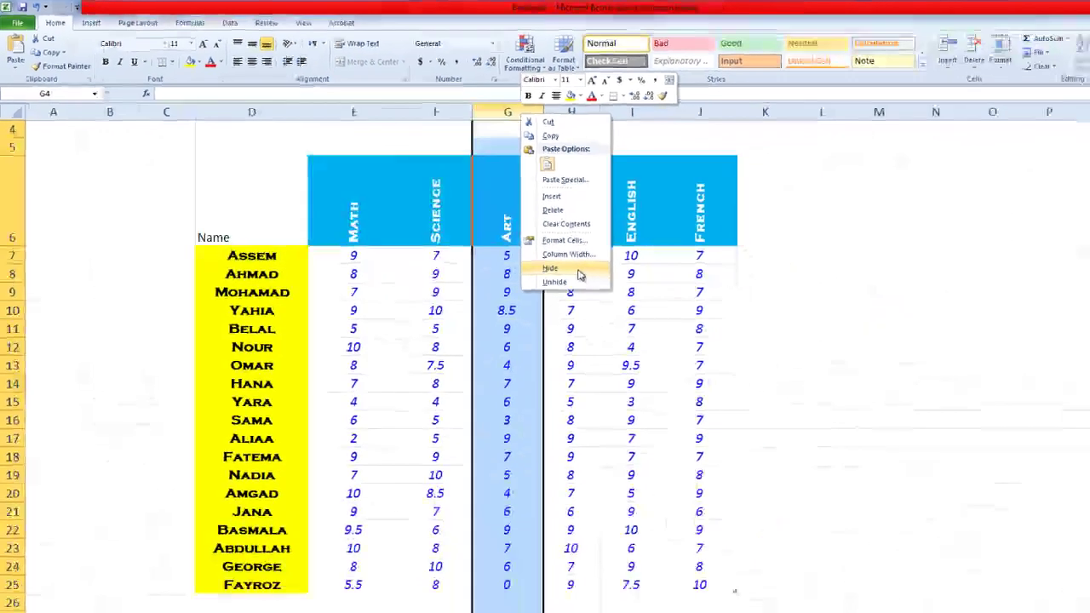
{"action": "left_click", "coordinate": [782, 367]}
{"action": "left_click", "coordinate": [596, 310]}
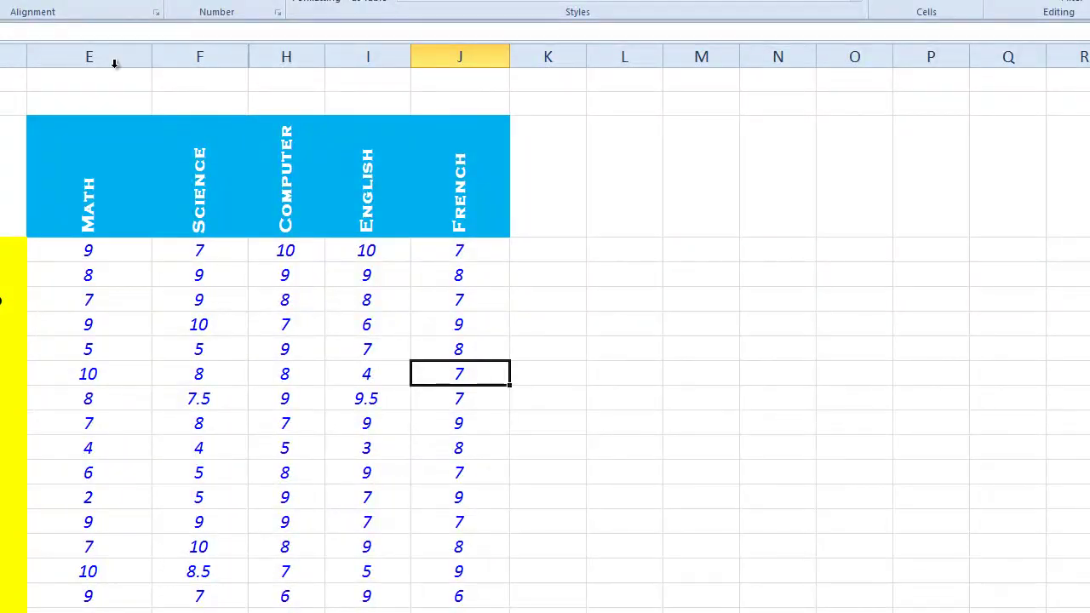
Step: Select the Science and Computer columns flanking Art and unhide it
{"action": "left_click", "coordinate": [90, 57]}
{"action": "left_click", "coordinate": [200, 57]}
{"action": "left_click", "coordinate": [277, 59]}
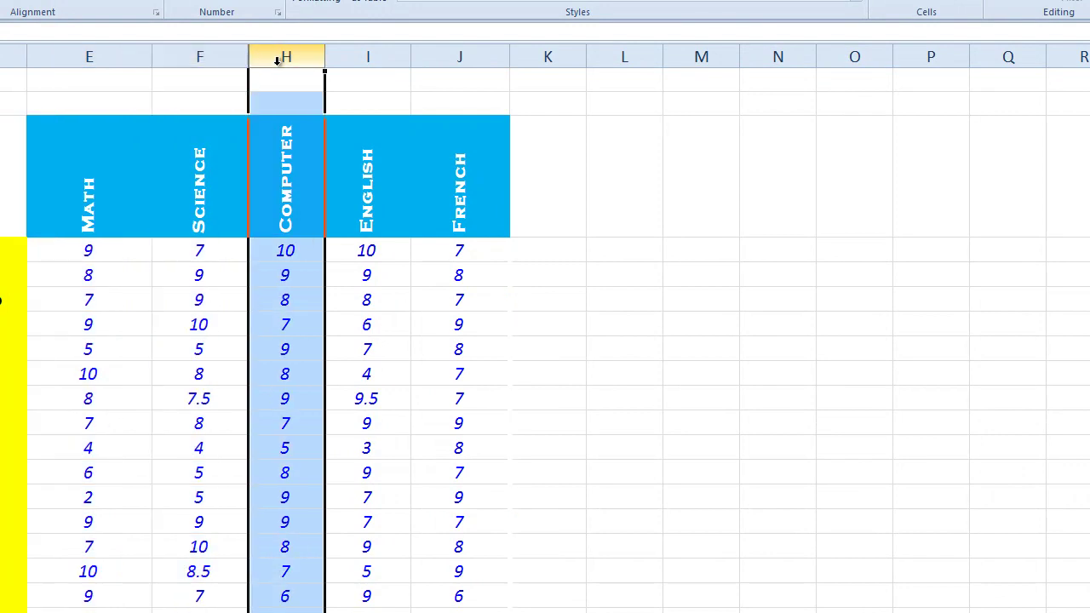
{"action": "left_click", "coordinate": [88, 57]}
{"action": "left_click", "coordinate": [244, 58]}
{"action": "left_click", "coordinate": [286, 56]}
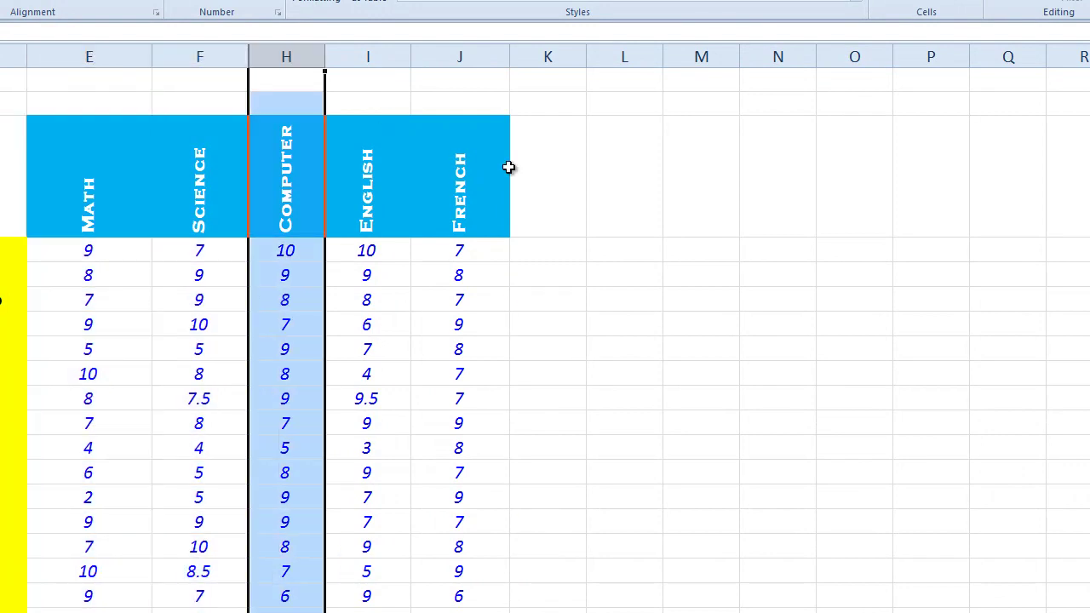
{"action": "left_click_drag", "start_coordinate": [462, 157], "coordinate": [533, 189]}
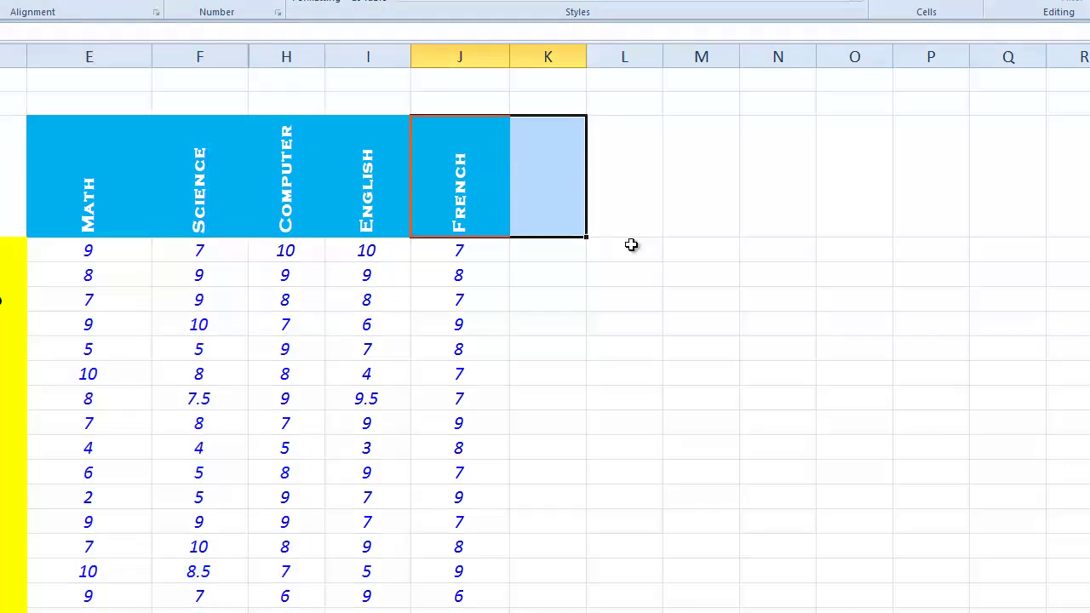
{"action": "left_click", "coordinate": [618, 304]}
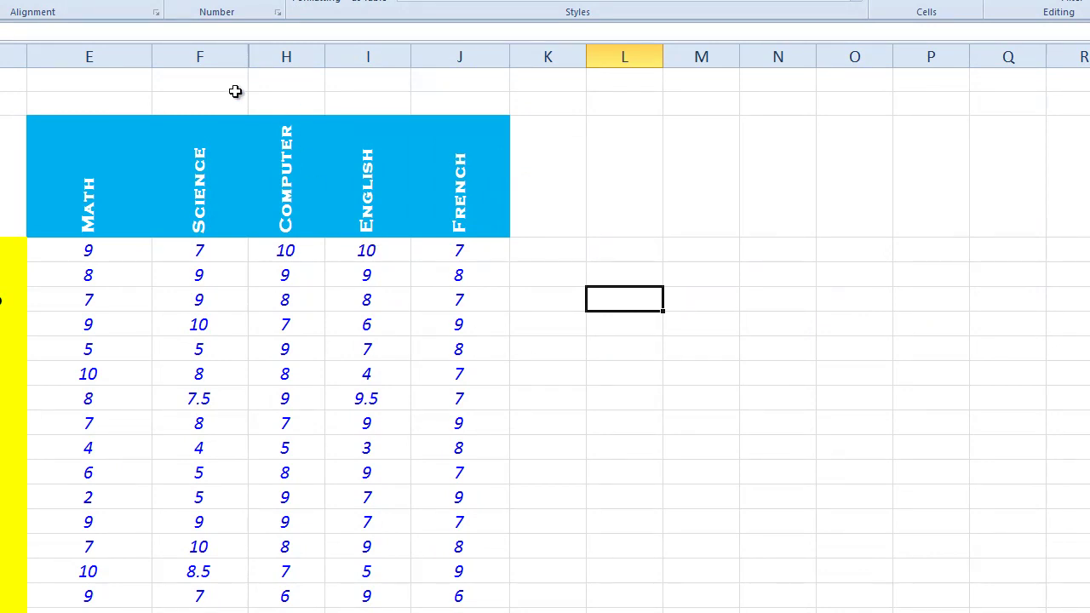
{"action": "left_click_drag", "start_coordinate": [205, 57], "coordinate": [286, 56]}
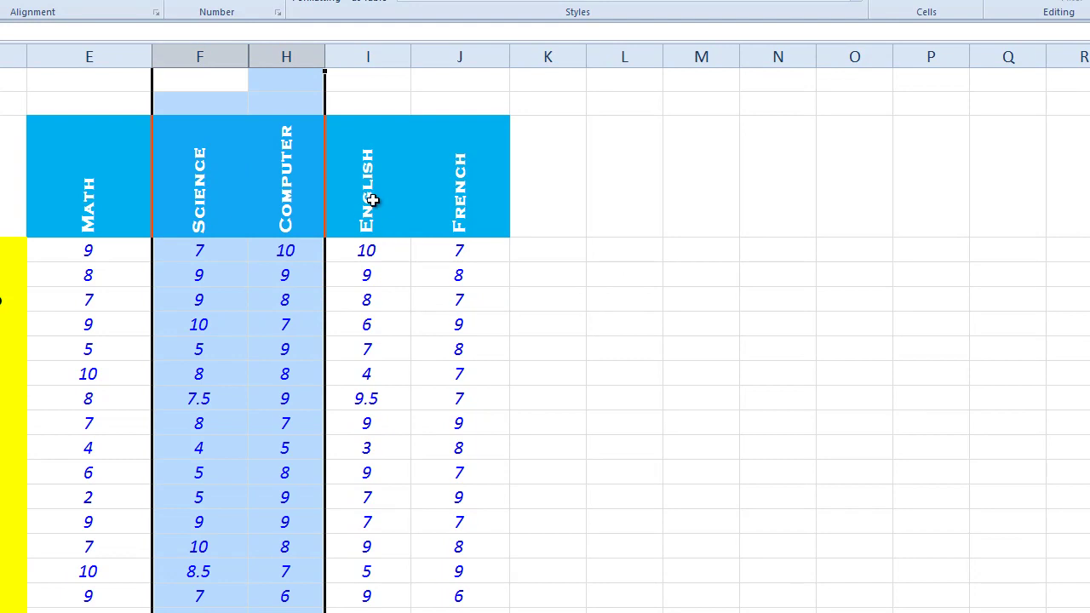
{"action": "right_click", "coordinate": [290, 56]}
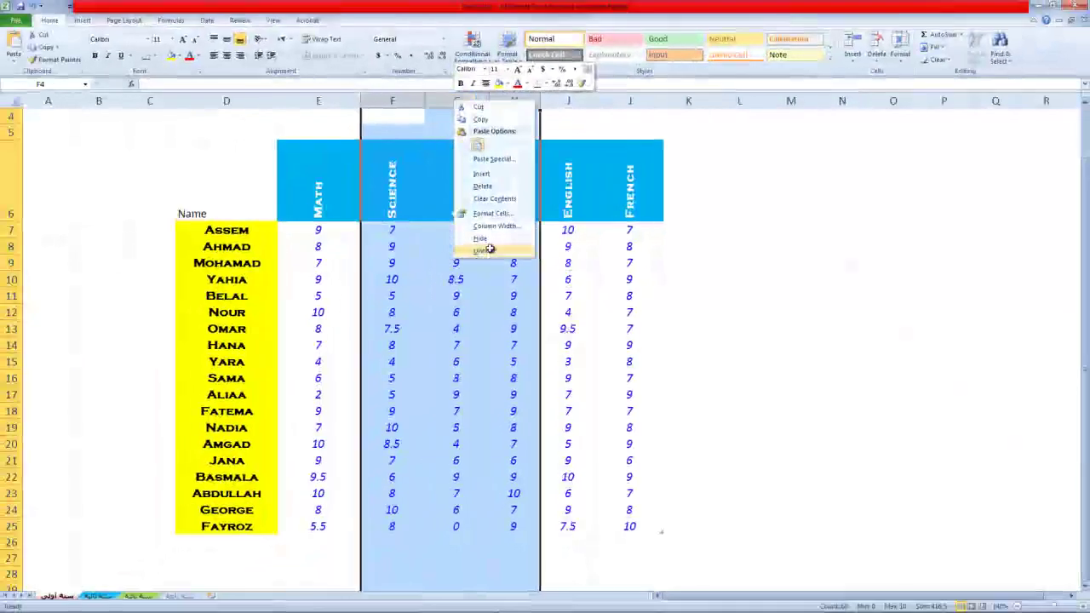
{"action": "left_click", "coordinate": [337, 282]}
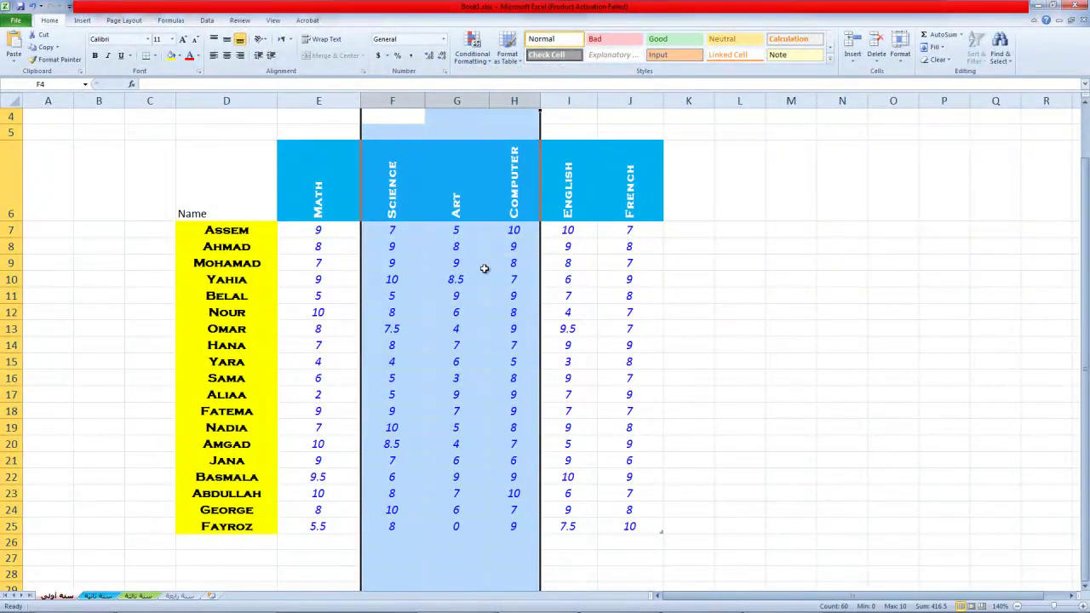
{"action": "left_click", "coordinate": [484, 267]}
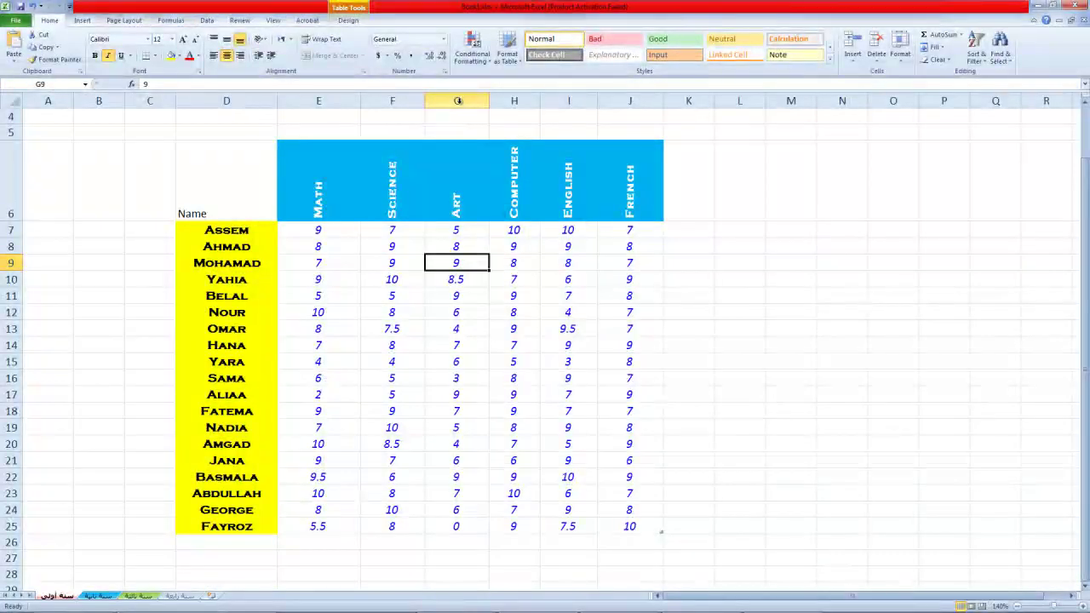
Step: Hide row 10 with Yahia's grades so the list jumps from row 9 to row 11
{"action": "left_click", "coordinate": [12, 281]}
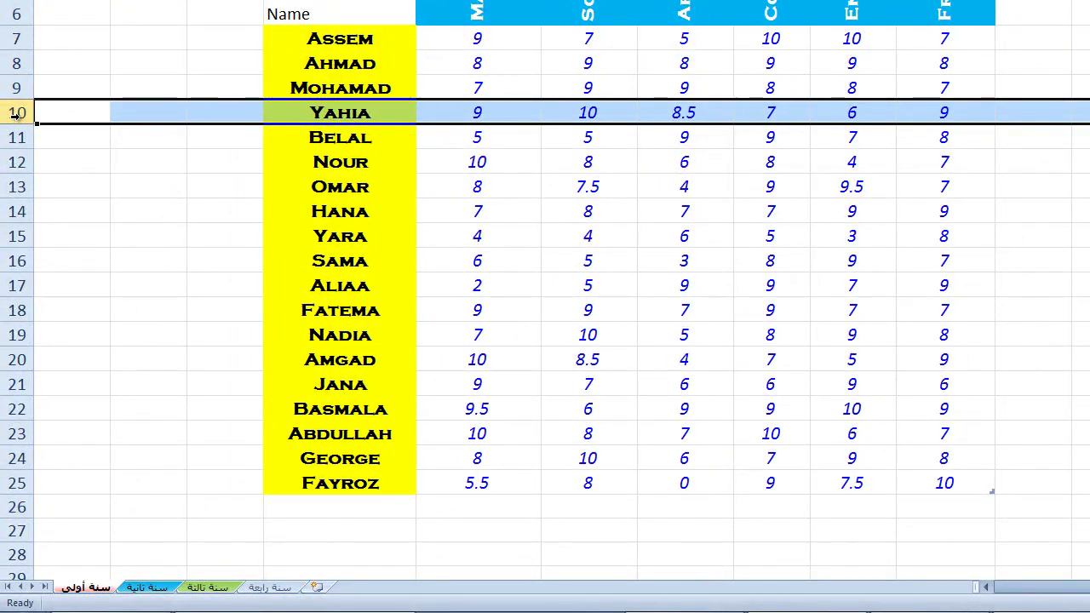
{"action": "right_click", "coordinate": [17, 116]}
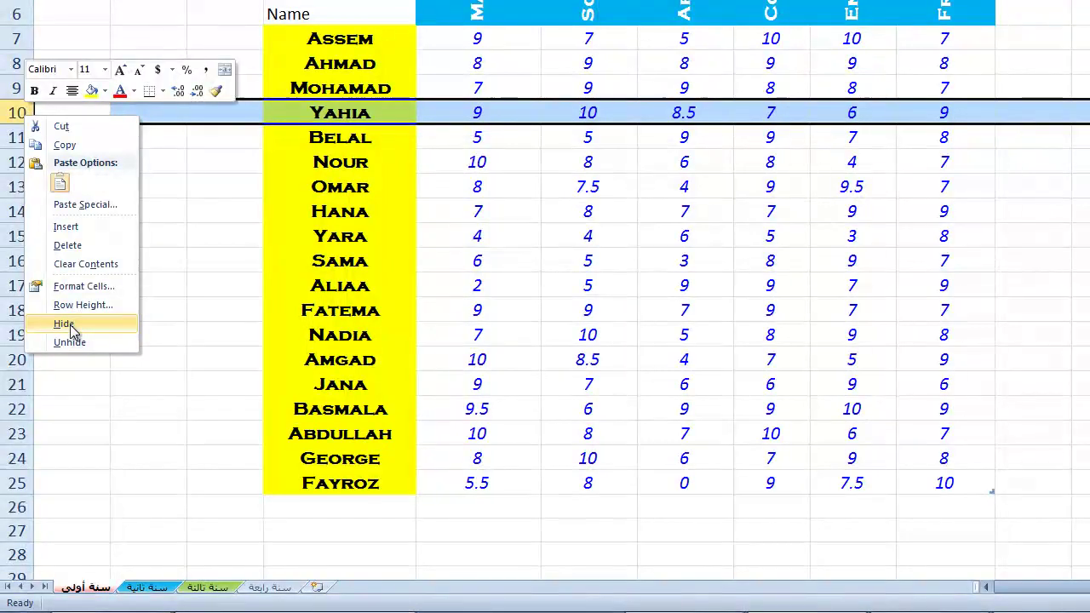
{"action": "left_click", "coordinate": [72, 331]}
{"action": "left_click", "coordinate": [127, 285]}
{"action": "left_click", "coordinate": [17, 63]}
{"action": "left_click", "coordinate": [17, 88]}
{"action": "left_click", "coordinate": [15, 112]}
{"action": "left_click", "coordinate": [89, 213]}
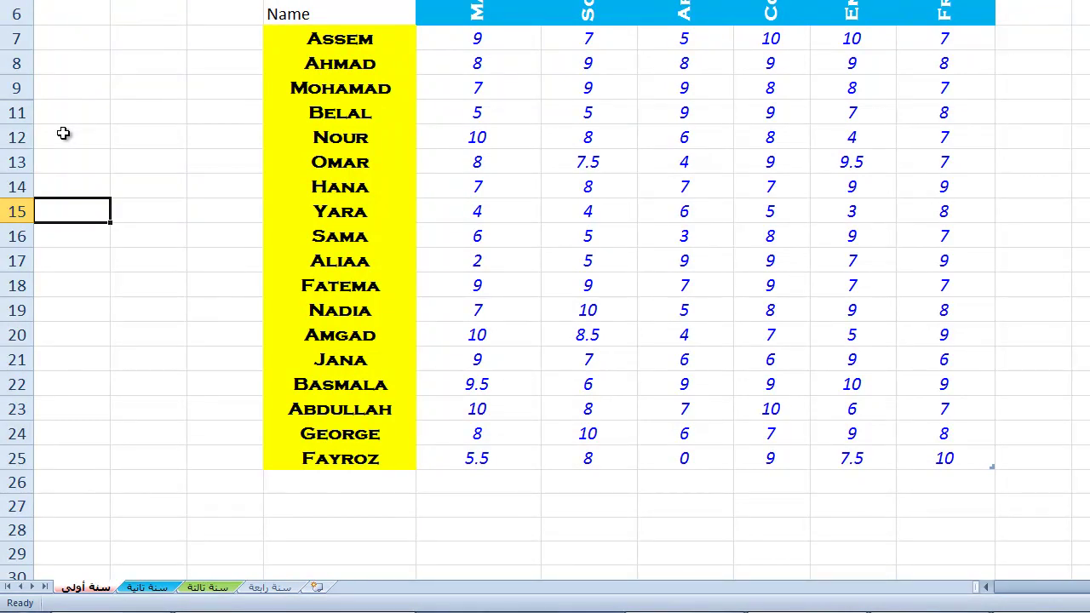
Step: Unhide the hidden student row by selecting the rows on either side of it
{"action": "left_click", "coordinate": [16, 89]}
{"action": "left_click_drag", "start_coordinate": [15, 88], "coordinate": [15, 113]}
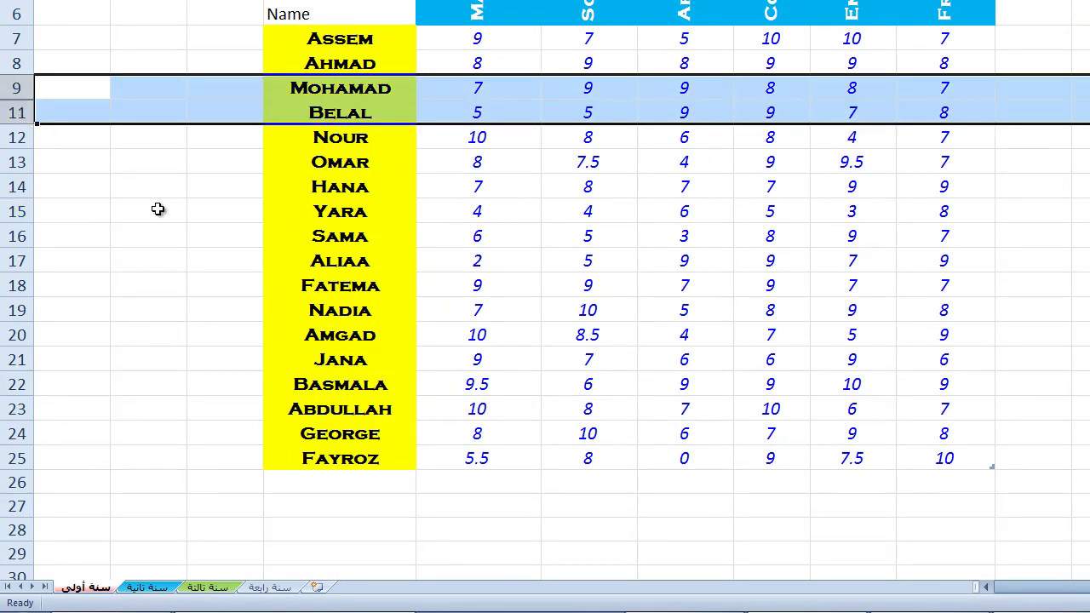
{"action": "right_click", "coordinate": [22, 92]}
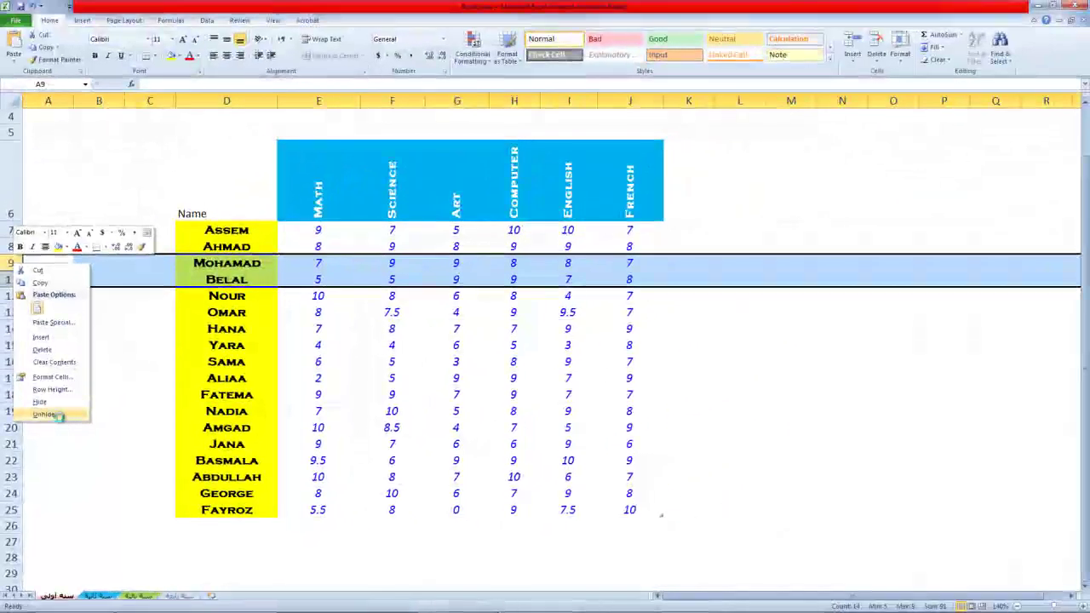
{"action": "left_click", "coordinate": [44, 414]}
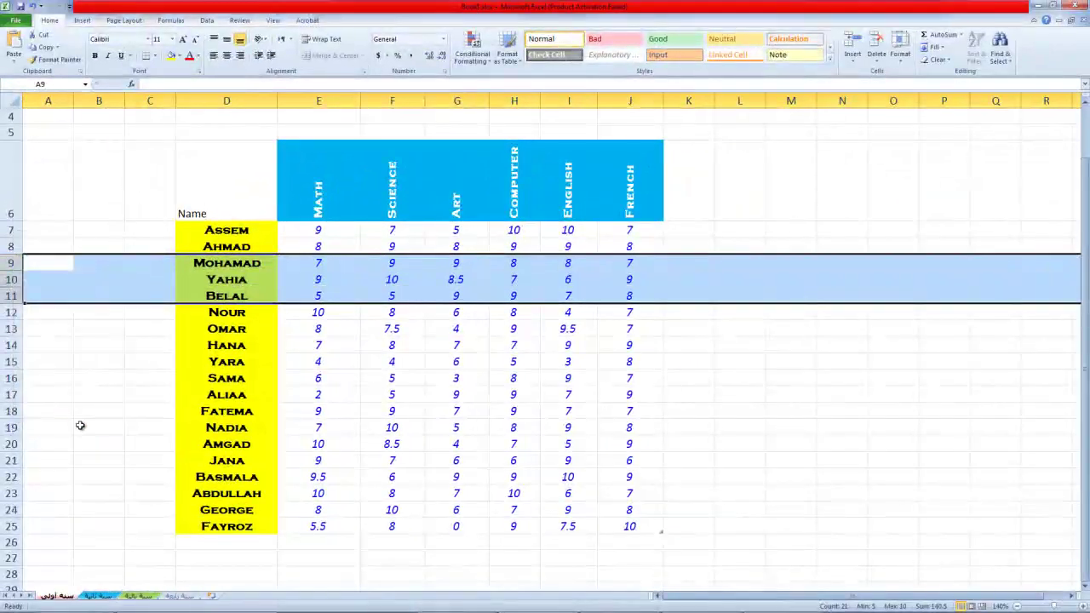
{"action": "left_click", "coordinate": [89, 426]}
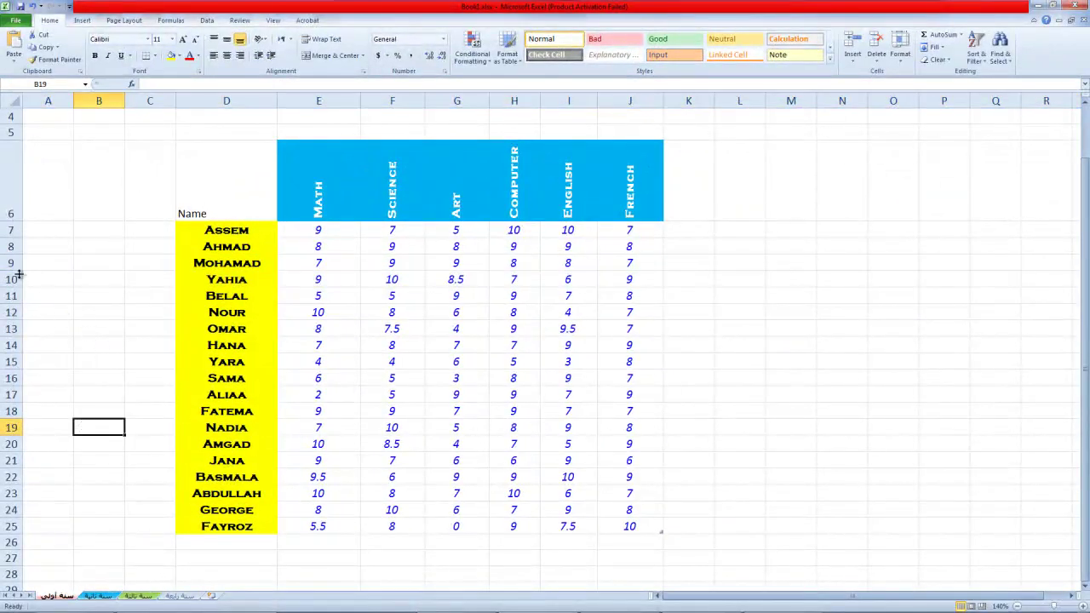
Step: Hide rows 9 through 16 so row 8 is followed directly by row 17
{"action": "left_click_drag", "start_coordinate": [10, 263], "coordinate": [13, 281]}
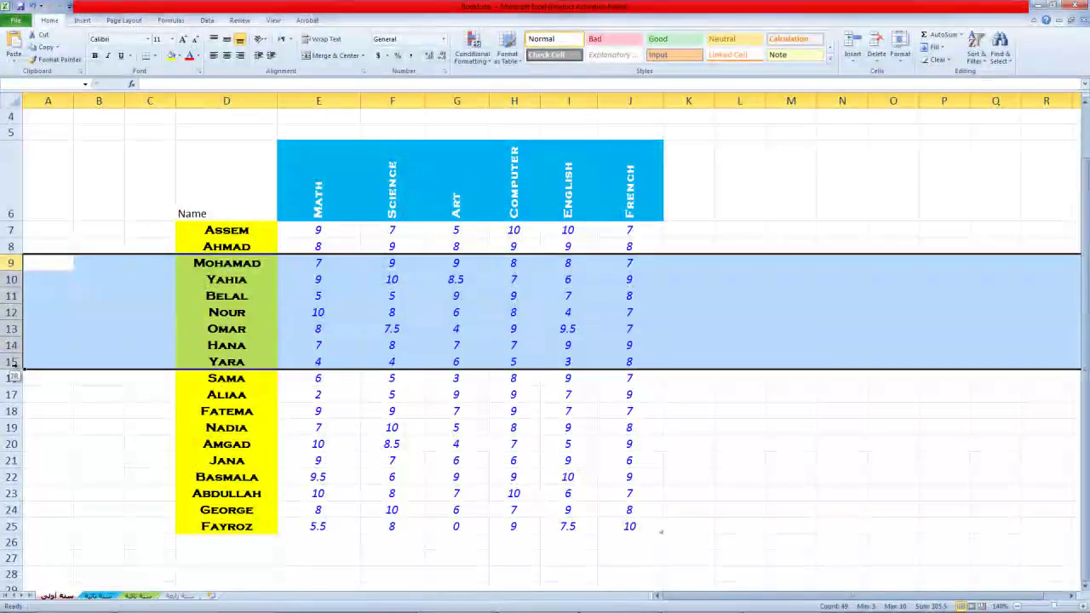
{"action": "left_click_drag", "start_coordinate": [11, 295], "coordinate": [12, 378]}
{"action": "right_click", "coordinate": [15, 345]}
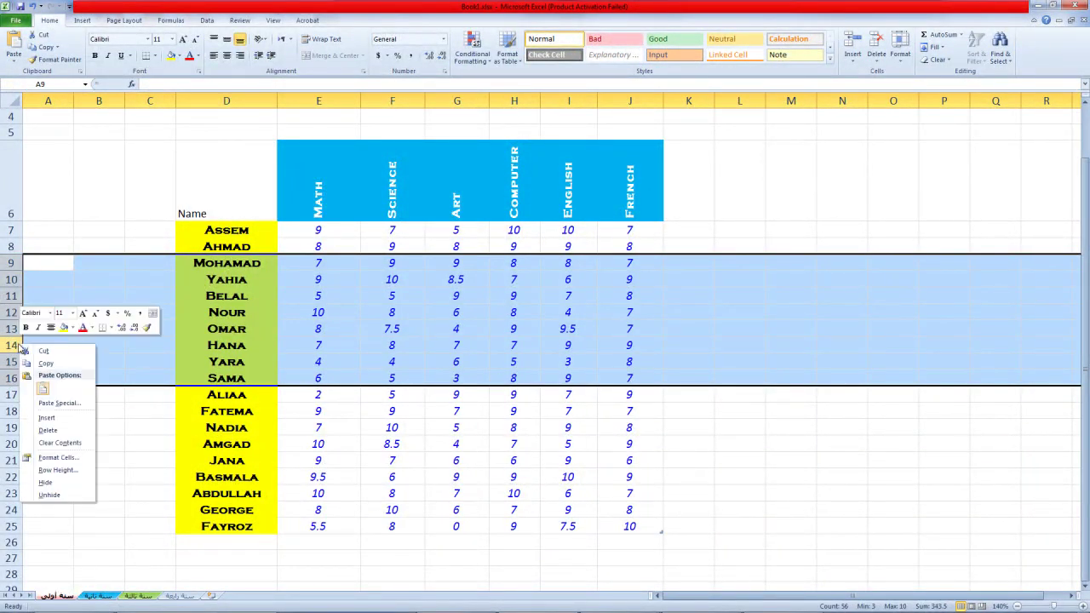
{"action": "left_click", "coordinate": [59, 485]}
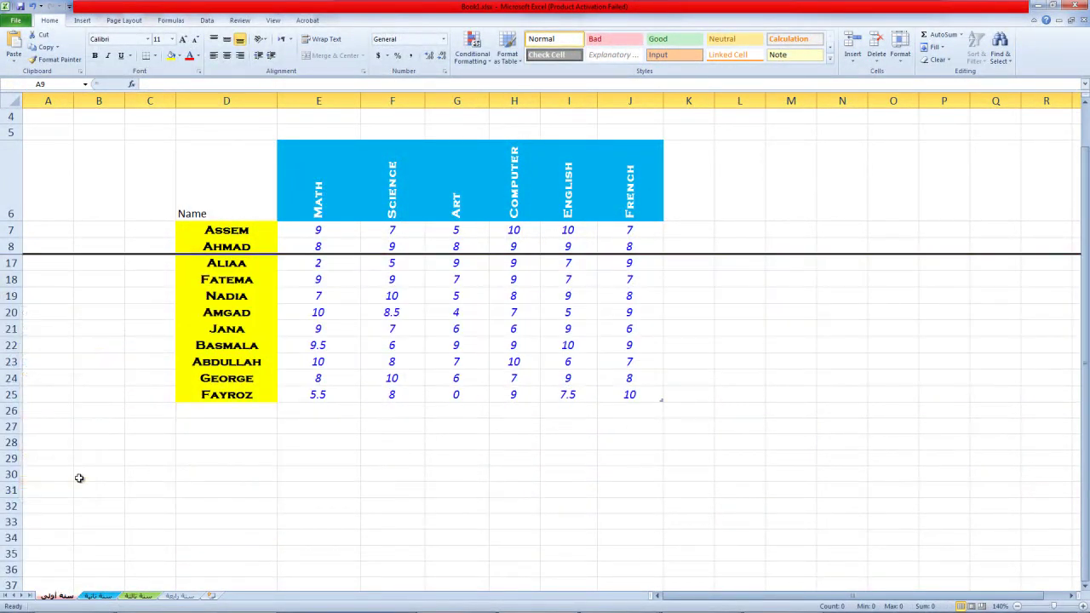
{"action": "left_click", "coordinate": [98, 474]}
{"action": "left_click", "coordinate": [12, 246]}
{"action": "left_click", "coordinate": [12, 262]}
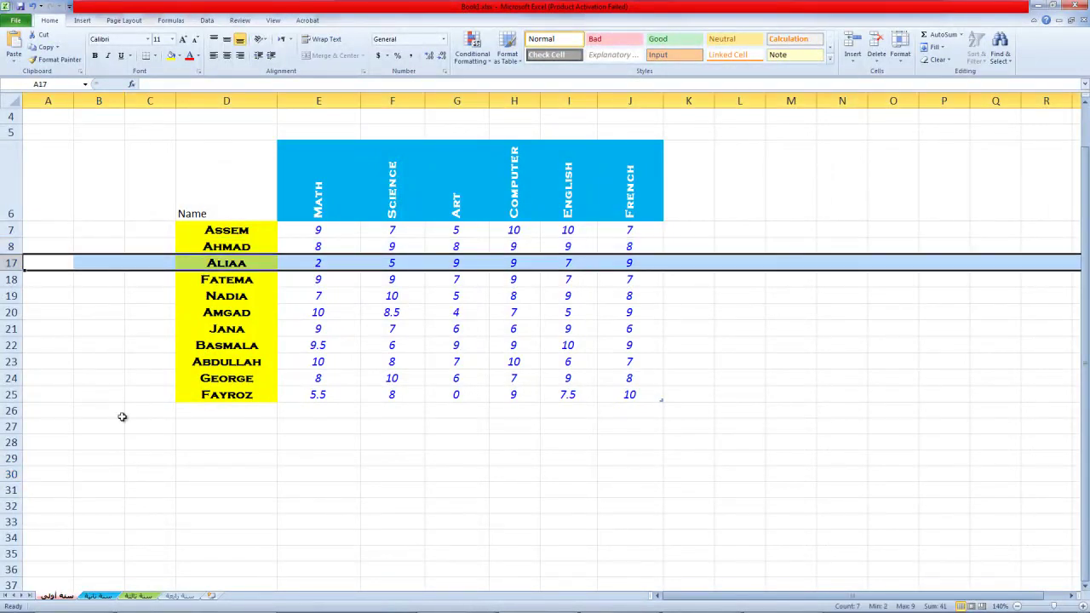
{"action": "left_click", "coordinate": [178, 476]}
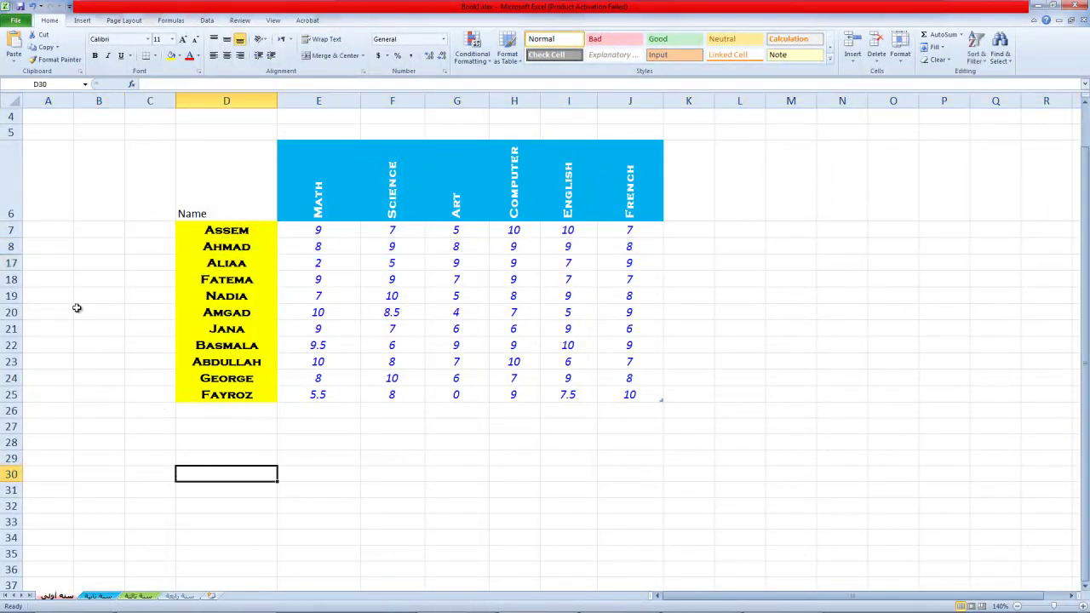
Step: Select rows 8 and 17 and unhide the rows between them, restoring rows 9–16
{"action": "left_click_drag", "start_coordinate": [12, 247], "coordinate": [12, 257]}
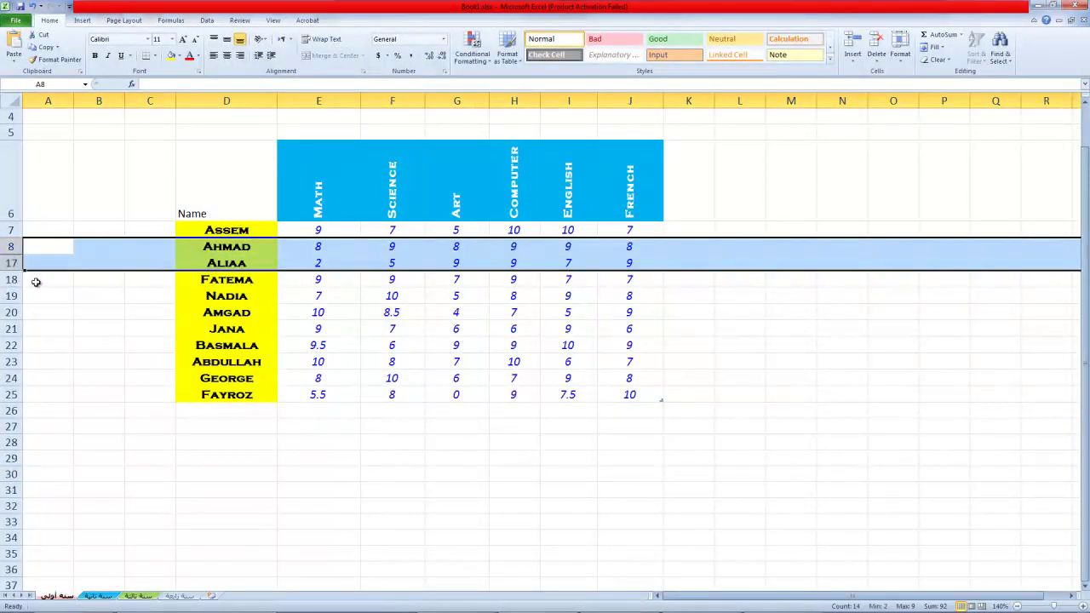
{"action": "right_click", "coordinate": [17, 246]}
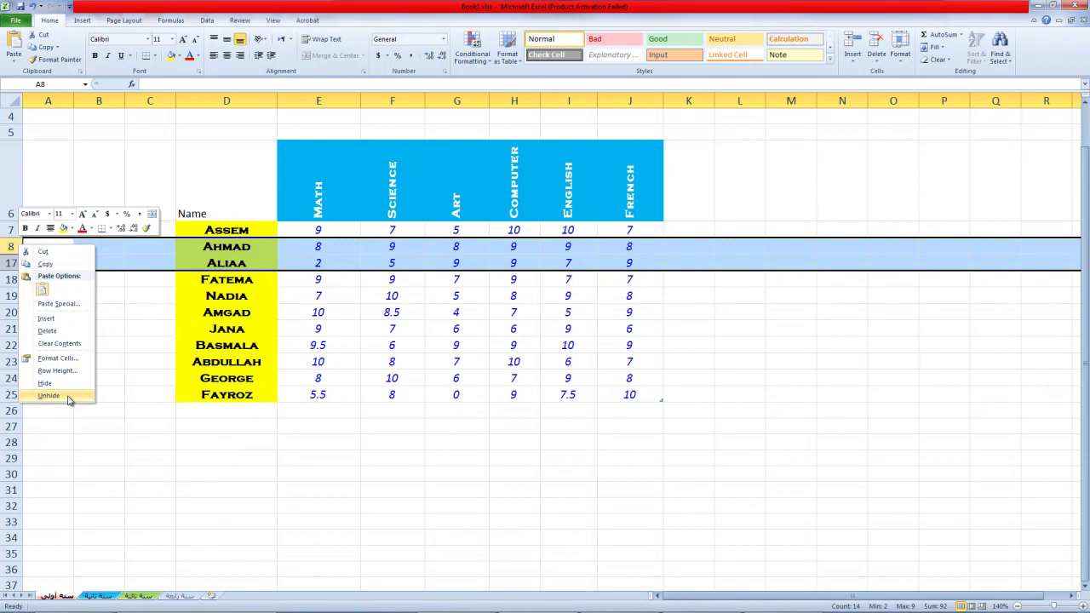
{"action": "left_click", "coordinate": [69, 397]}
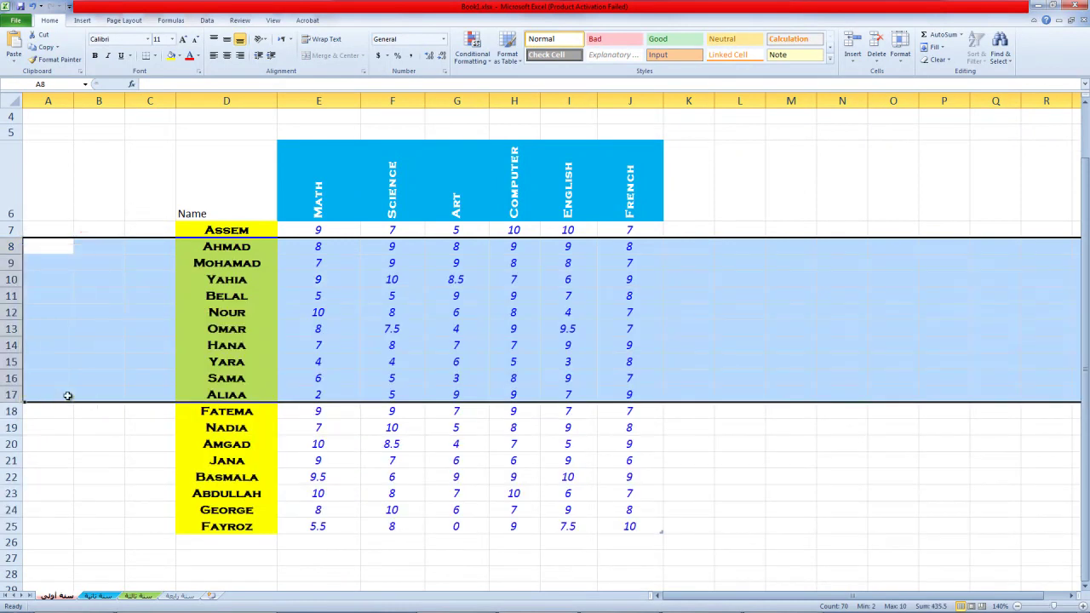
{"action": "left_click", "coordinate": [98, 479]}
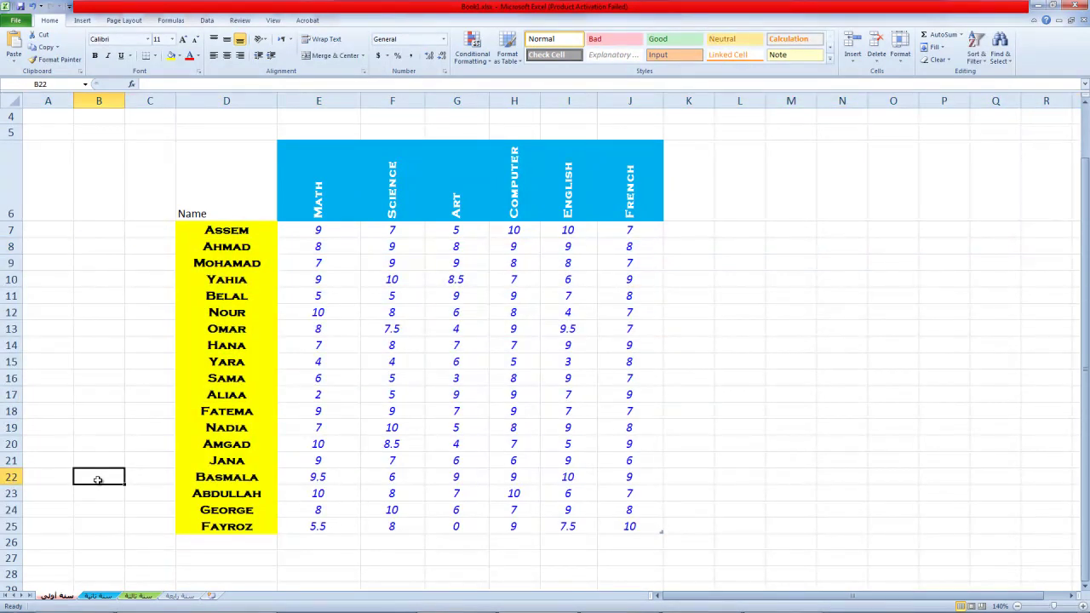